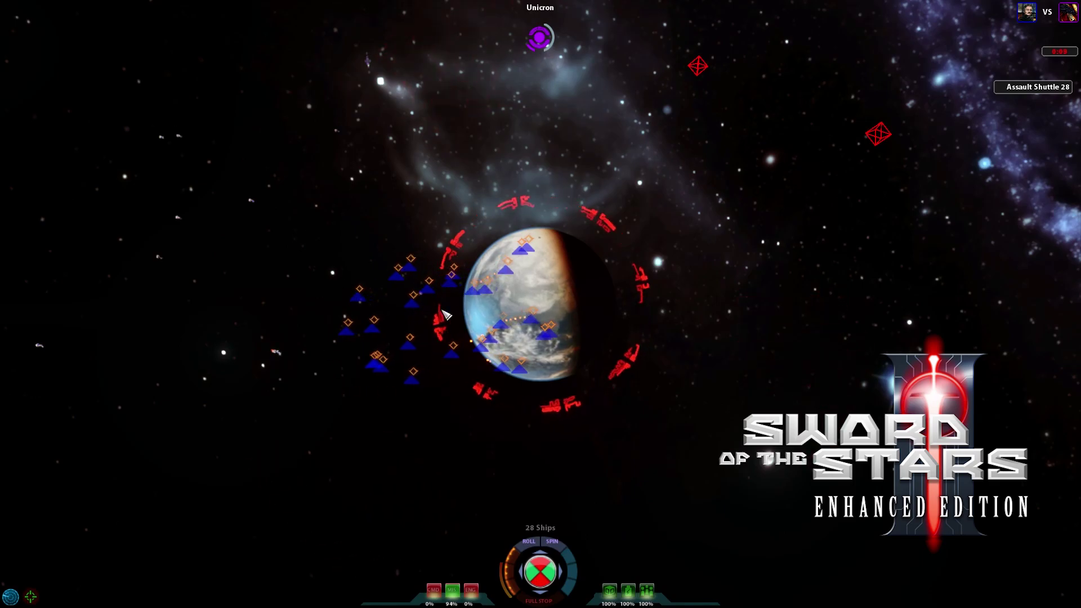
pyautogui.scroll(3, 417, 390)
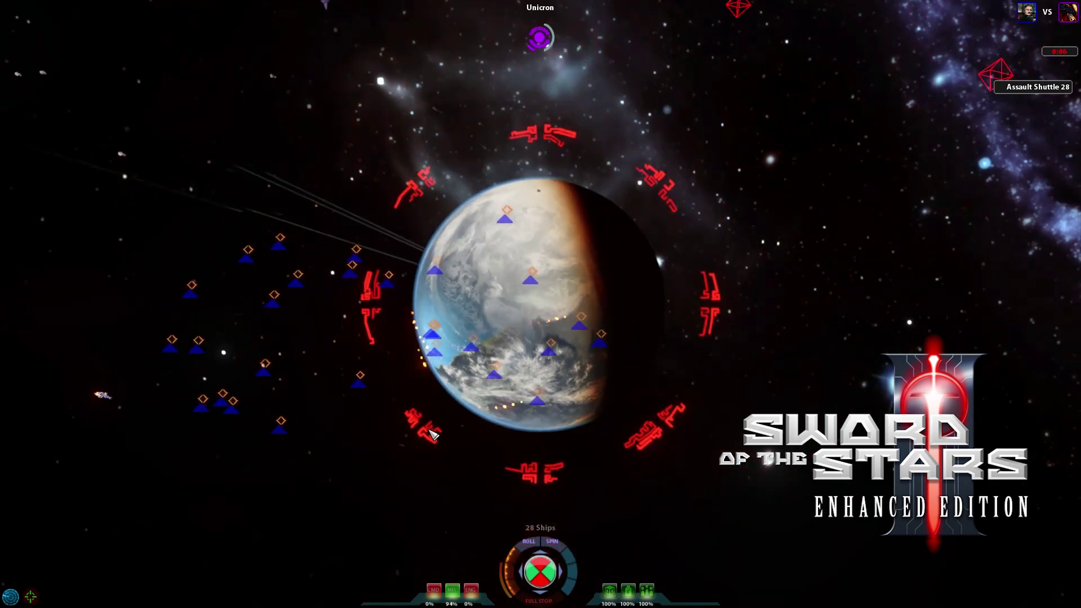
pyautogui.scroll(-3, 418, 389)
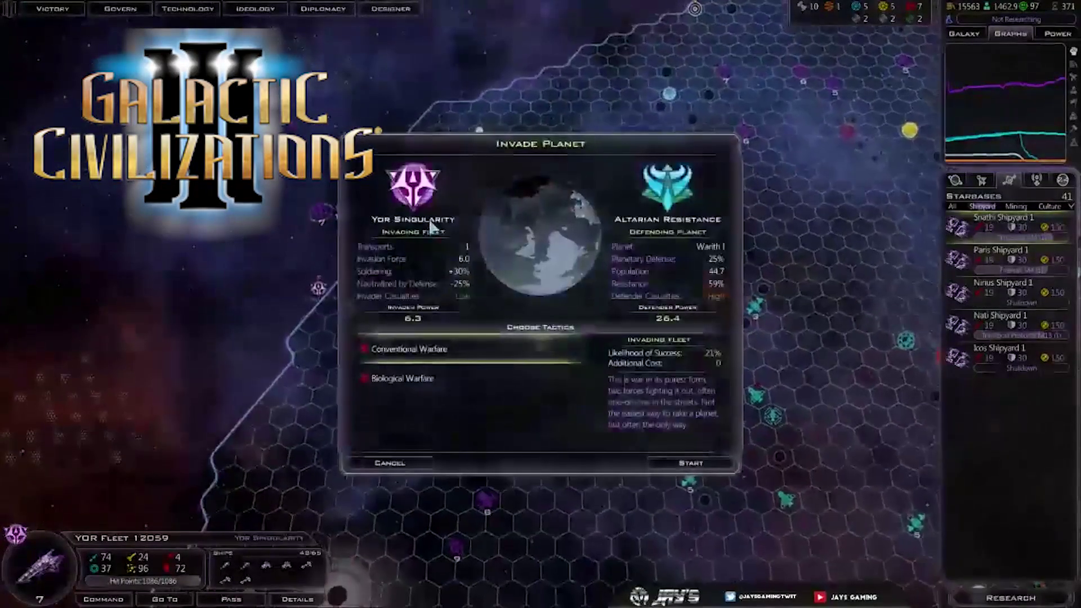
# - Start the invasion of the planet Warith I and close the battle report
pyautogui.click(657, 468)
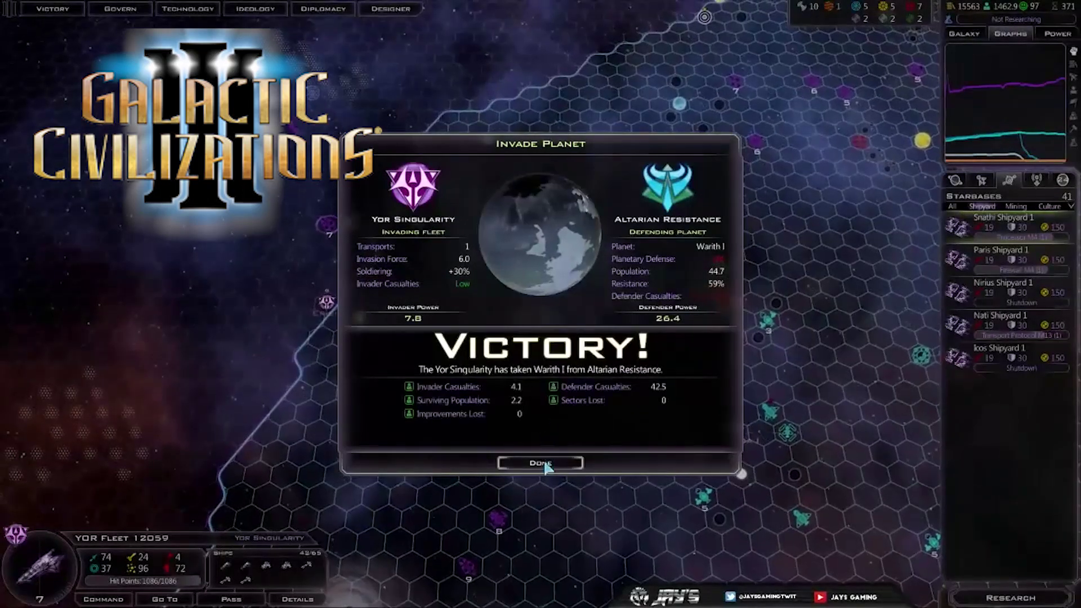
pyautogui.click(542, 463)
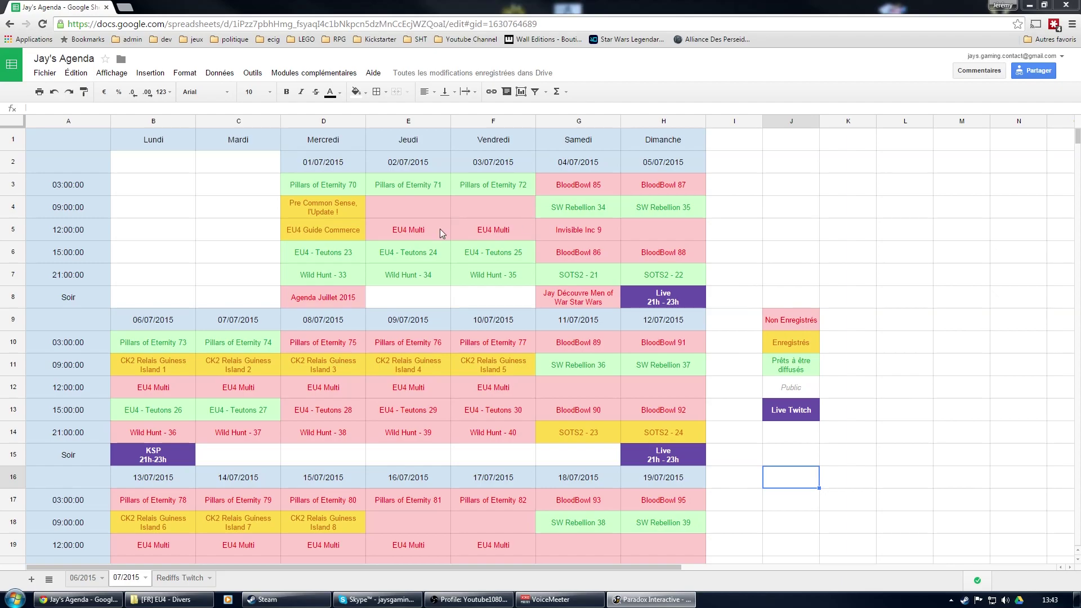
# - Open the 06/2015 sheet and look over the first weeks of the June schedule
pyautogui.click(159, 258)
pyautogui.click(84, 578)
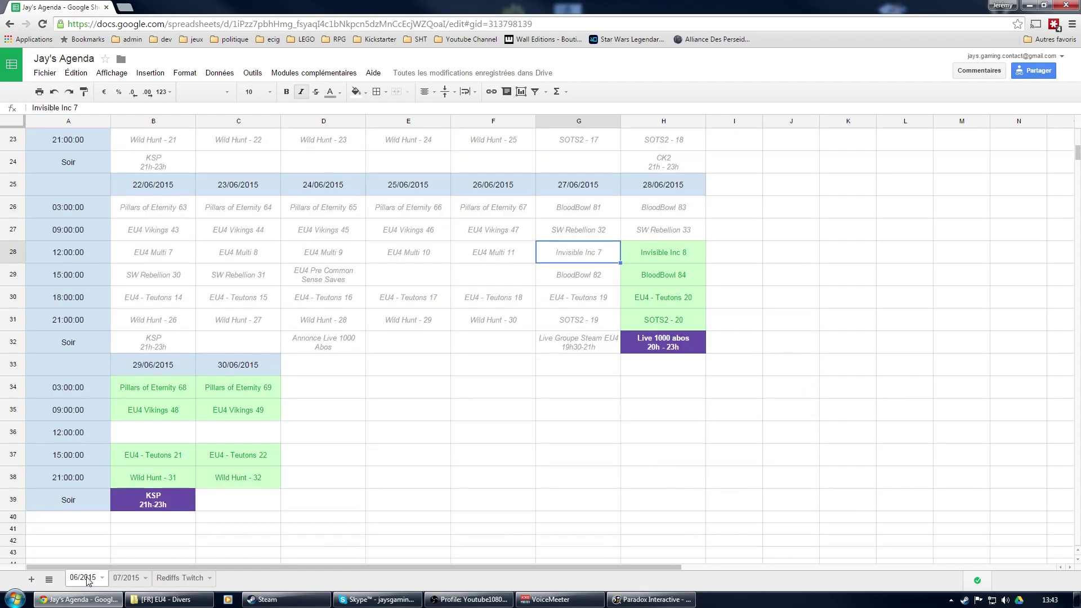
pyautogui.scroll(8, 261, 414)
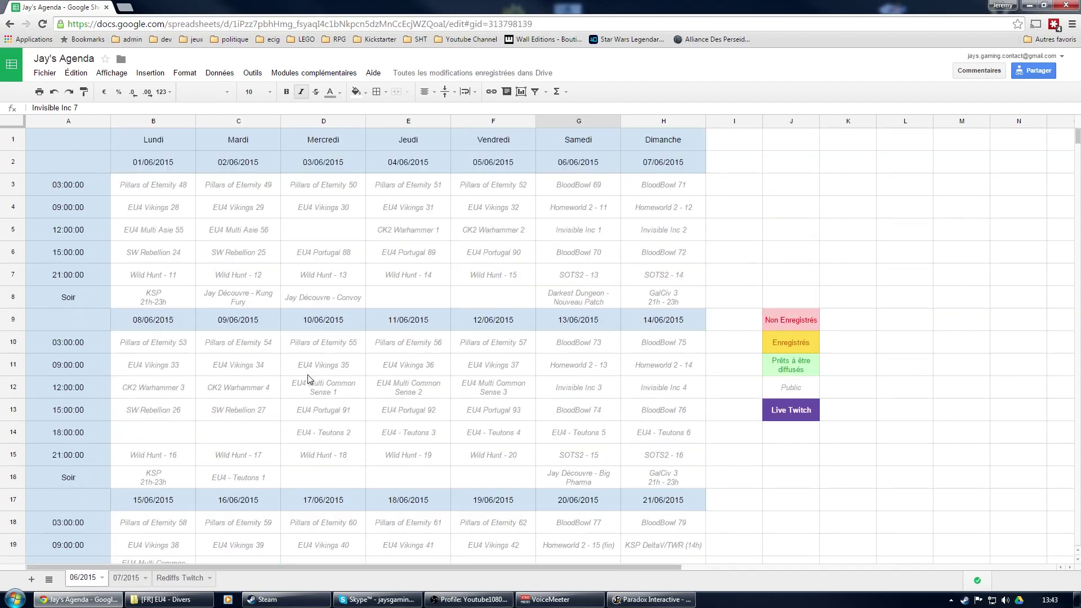
pyautogui.scroll(-3, 366, 379)
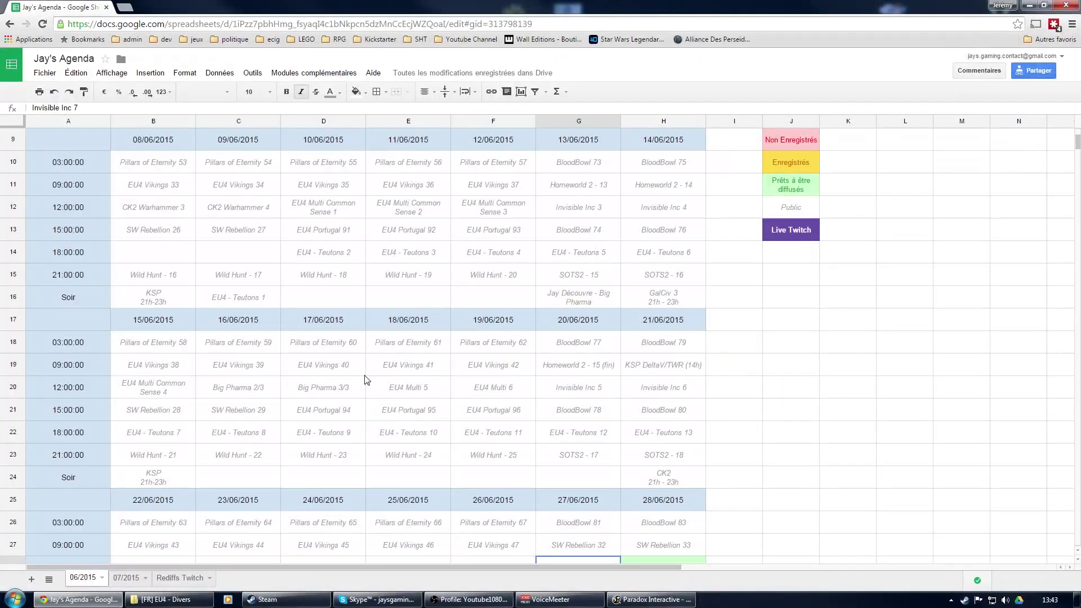
# - Examine the EU4 Multi Common Sense 1 entry on 10/06/2015 and review the schedule down to the end of June
pyautogui.click(318, 210)
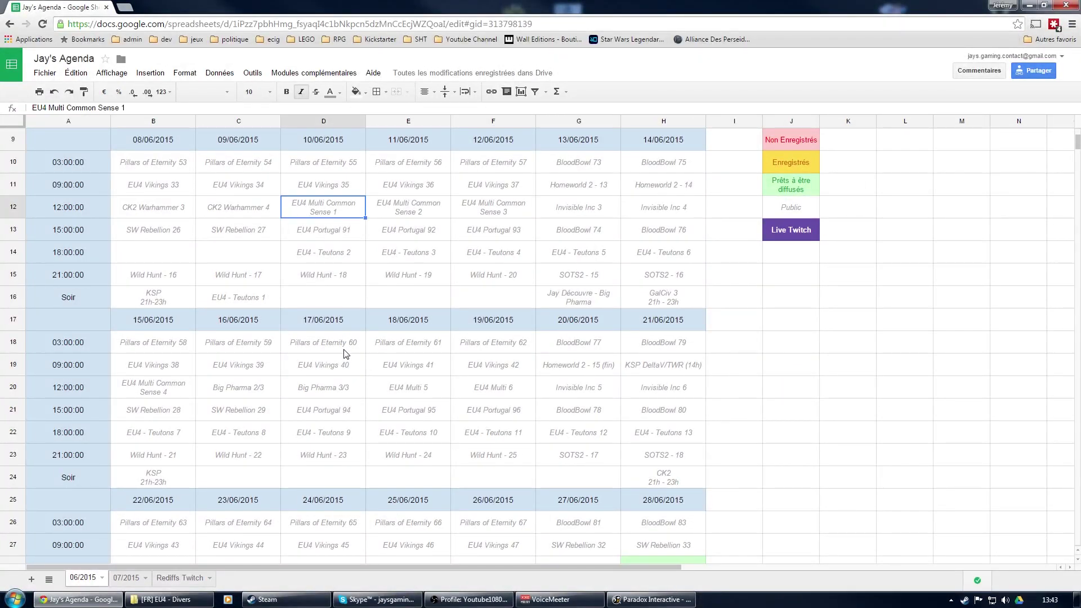
pyautogui.scroll(-1, 345, 354)
pyautogui.scroll(-1, 345, 355)
pyautogui.scroll(1, 345, 354)
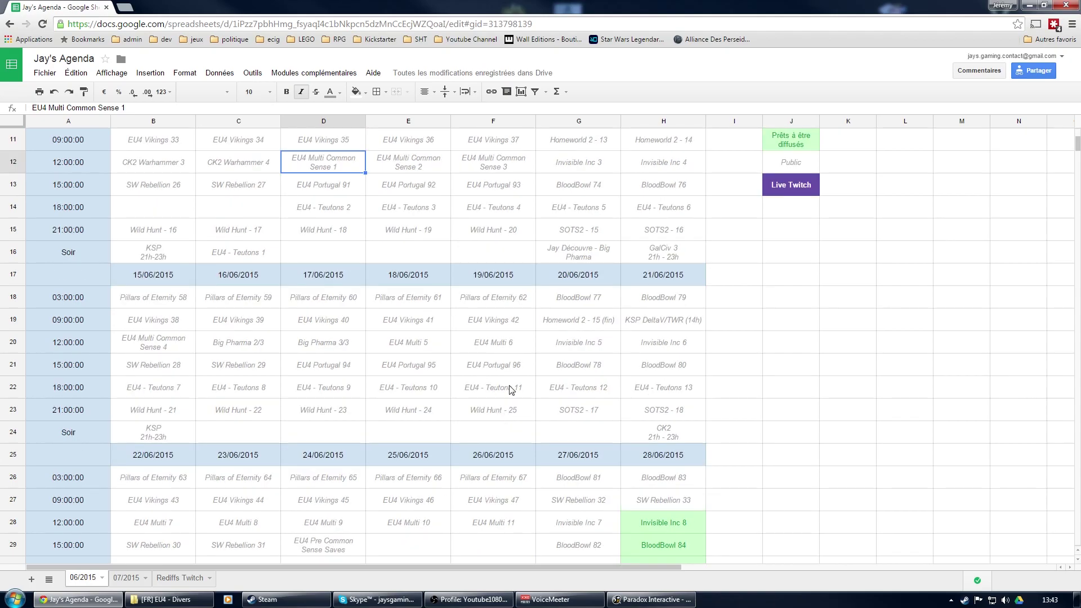
pyautogui.scroll(-1, 311, 366)
pyautogui.scroll(2, 410, 396)
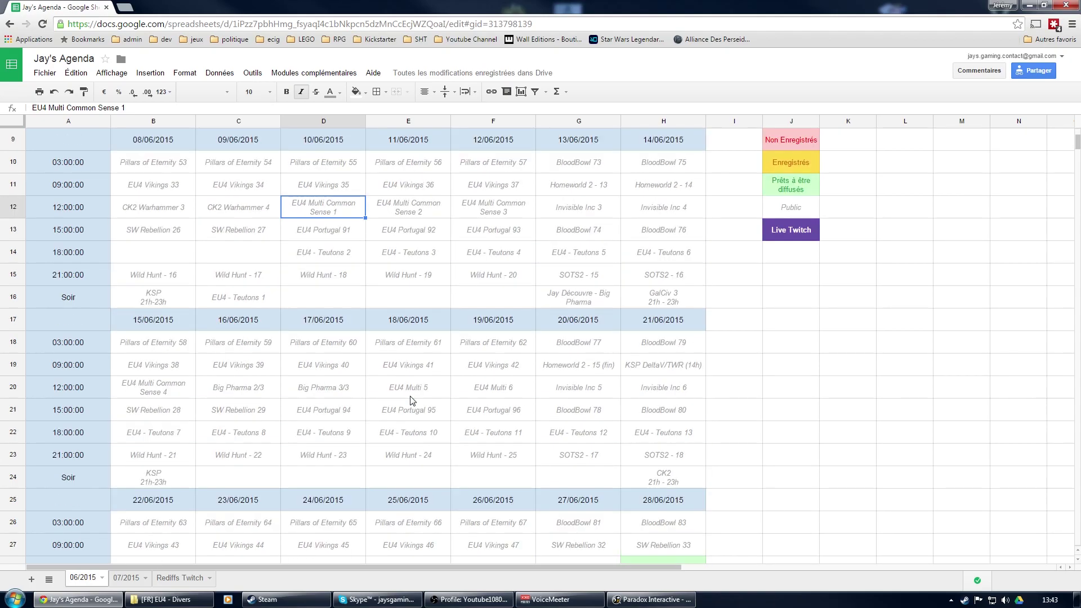
pyautogui.scroll(-5, 412, 400)
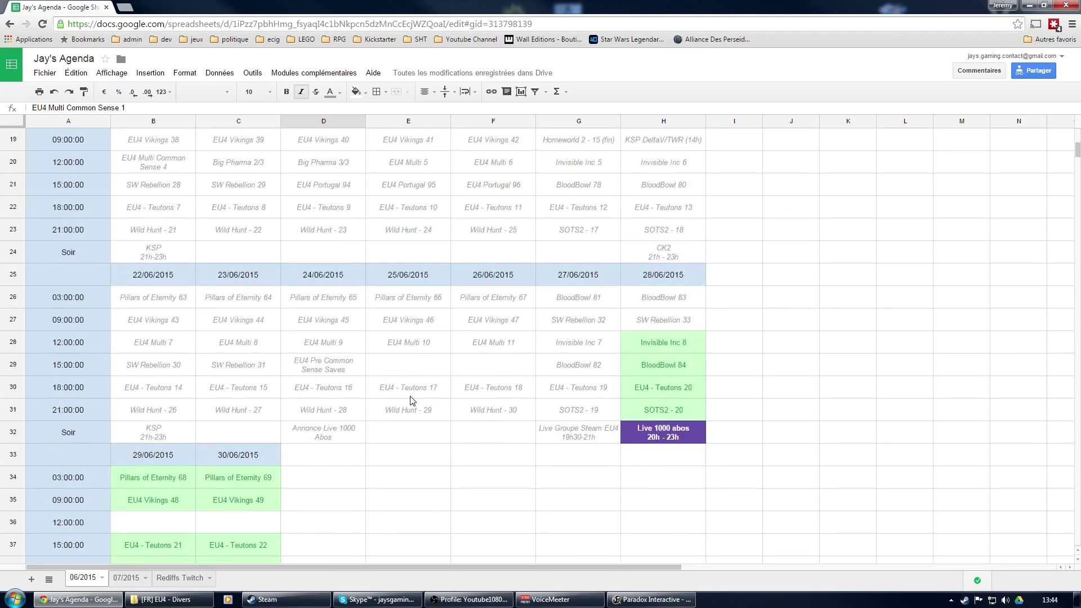
pyautogui.scroll(-3, 472, 469)
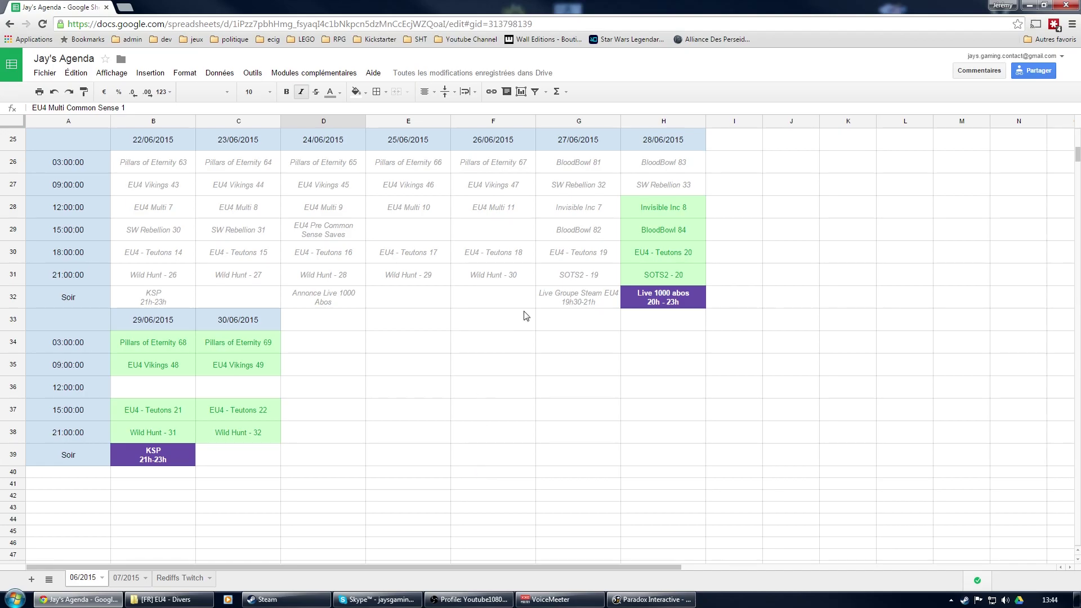
# - Check the EU4 Pre Common Sense Saves entry in the 24/06/2015 column
pyautogui.scroll(1, 488, 390)
pyautogui.scroll(1, 488, 390)
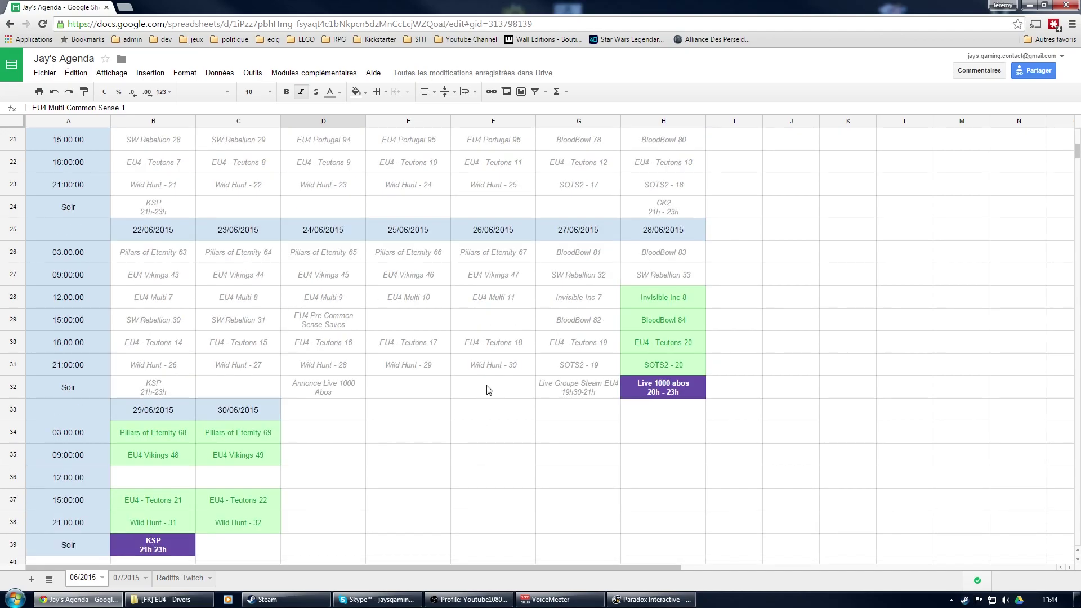
pyautogui.click(331, 330)
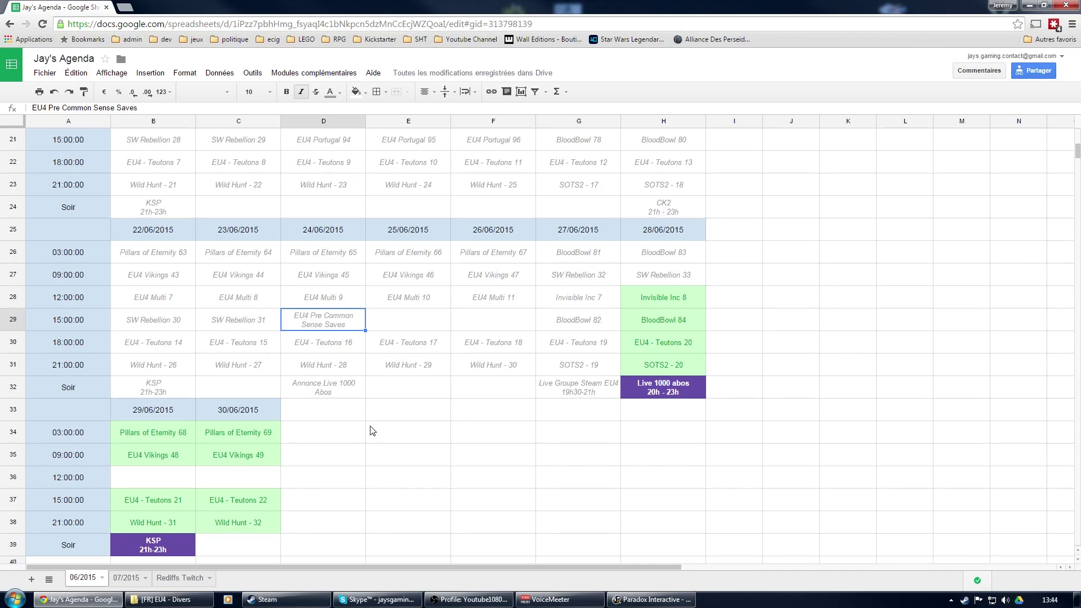
# - Open the 07/2015 sheet and check the Pre Common Sense, l'Update ! and Agenda Juillet 2015 entries on 01/07/2015
pyautogui.click(125, 578)
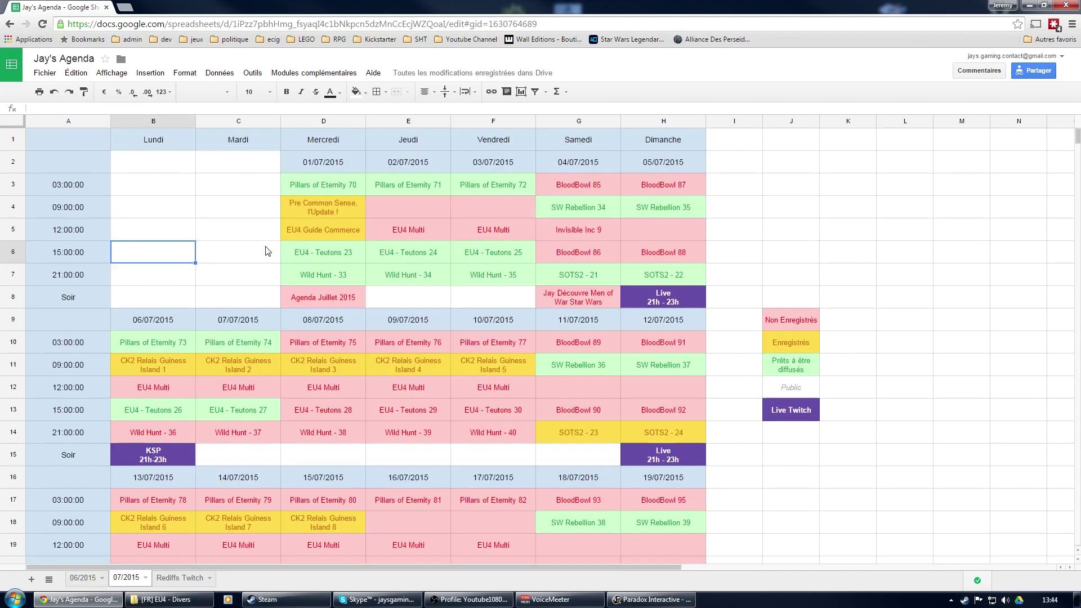
pyautogui.click(313, 207)
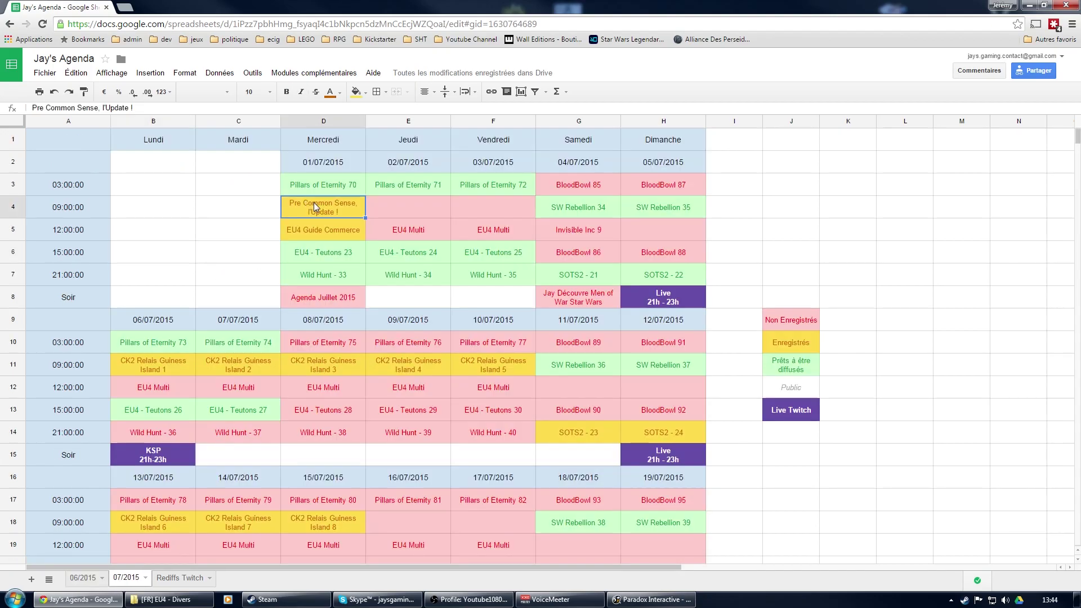
pyautogui.click(333, 298)
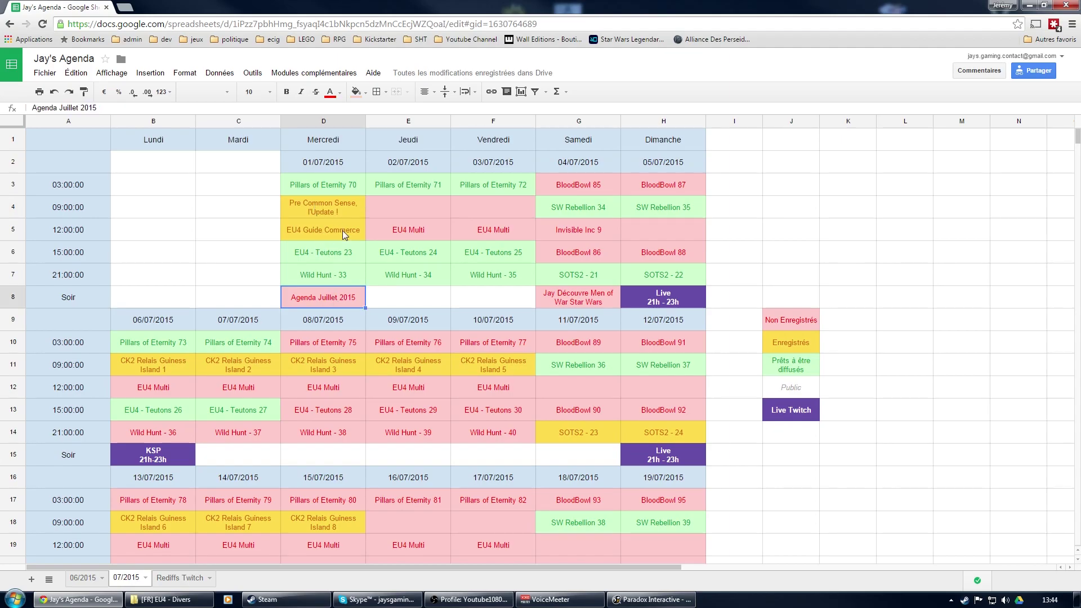
# - Return to the 06/2015 sheet and check the Sunday evening slots for CK2 on 21/06/2015 and Live 1000 abos on 28/06/2015
pyautogui.click(82, 579)
pyautogui.scroll(-2, 303, 419)
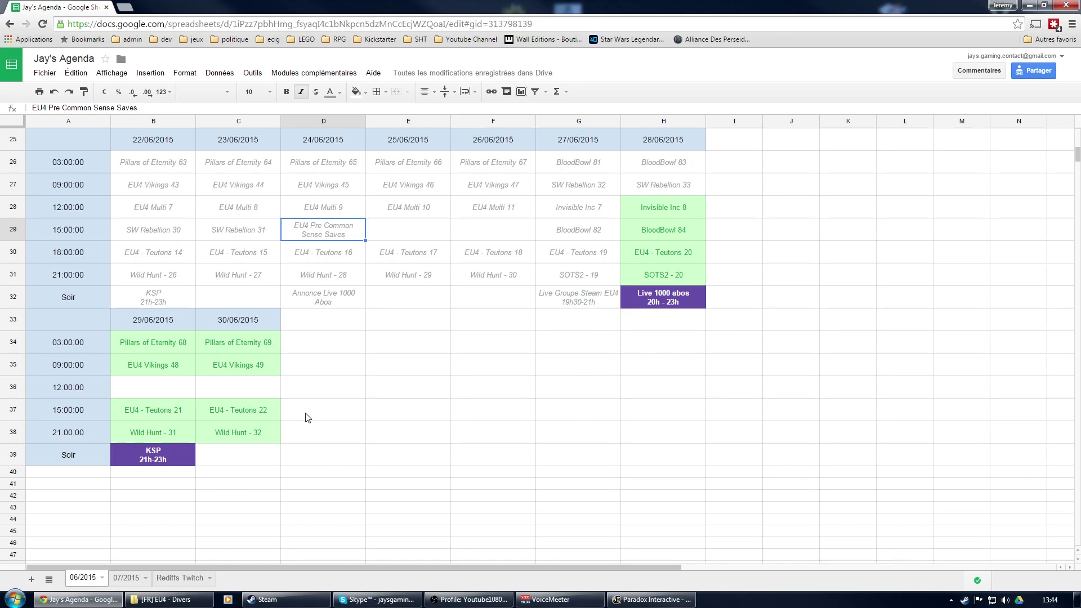
pyautogui.scroll(1, 351, 442)
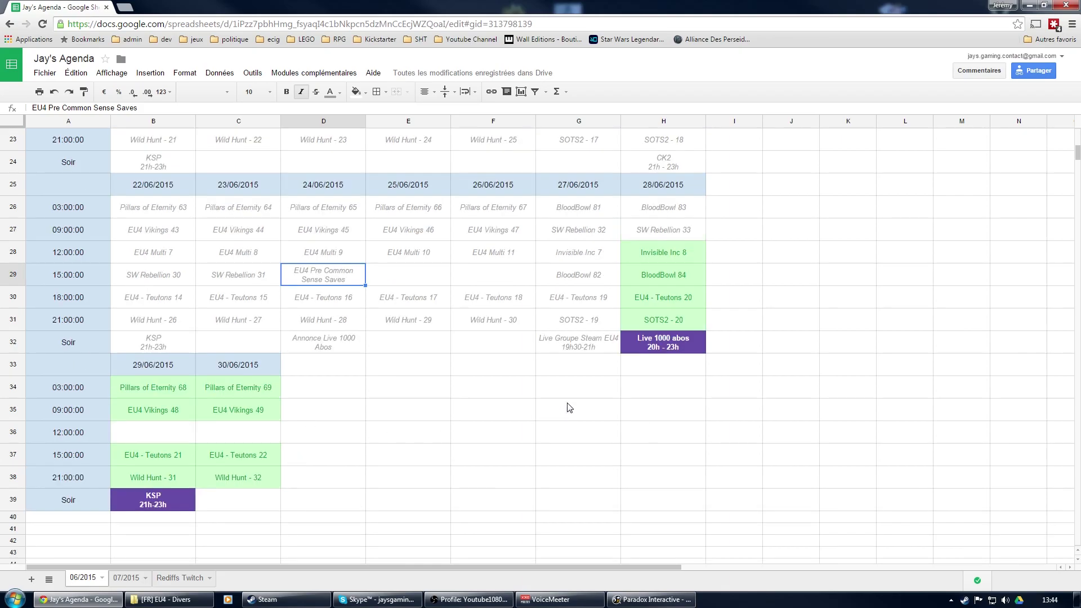
pyautogui.scroll(6, 563, 410)
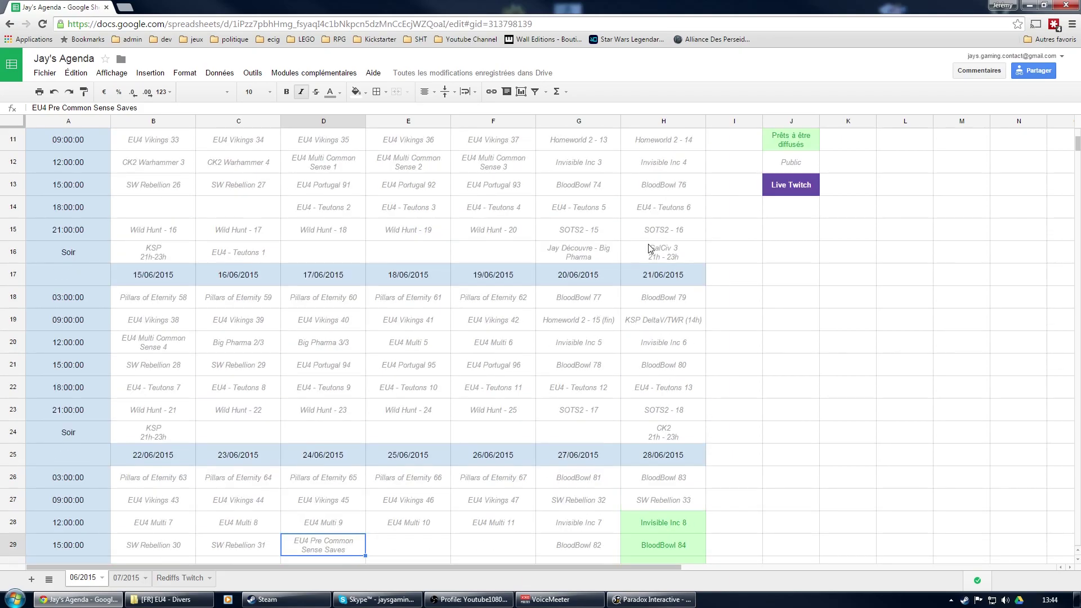
pyautogui.scroll(-4, 665, 256)
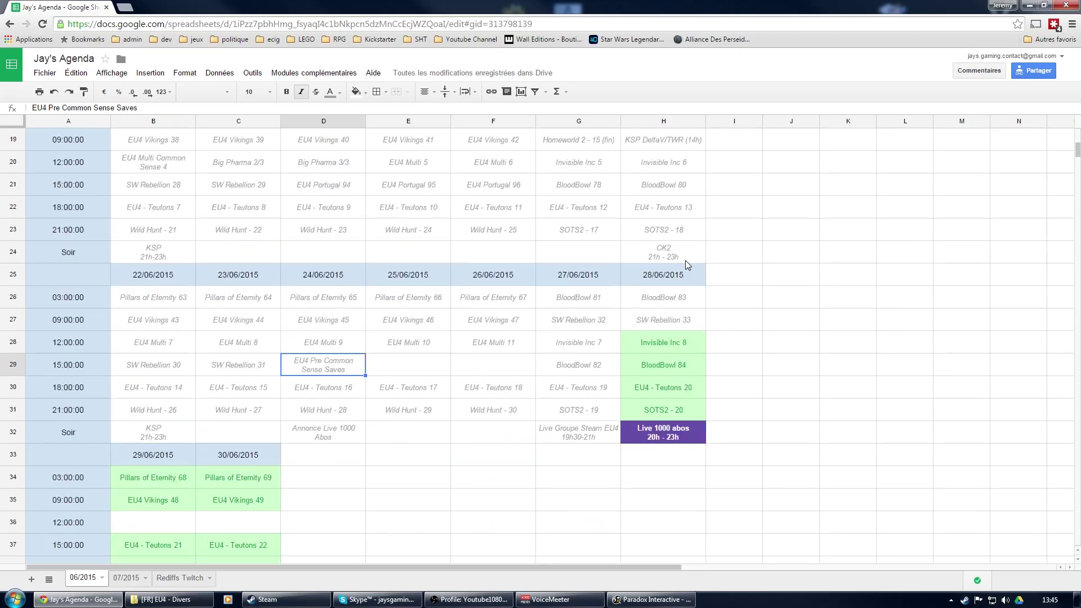
pyautogui.click(686, 262)
pyautogui.click(699, 431)
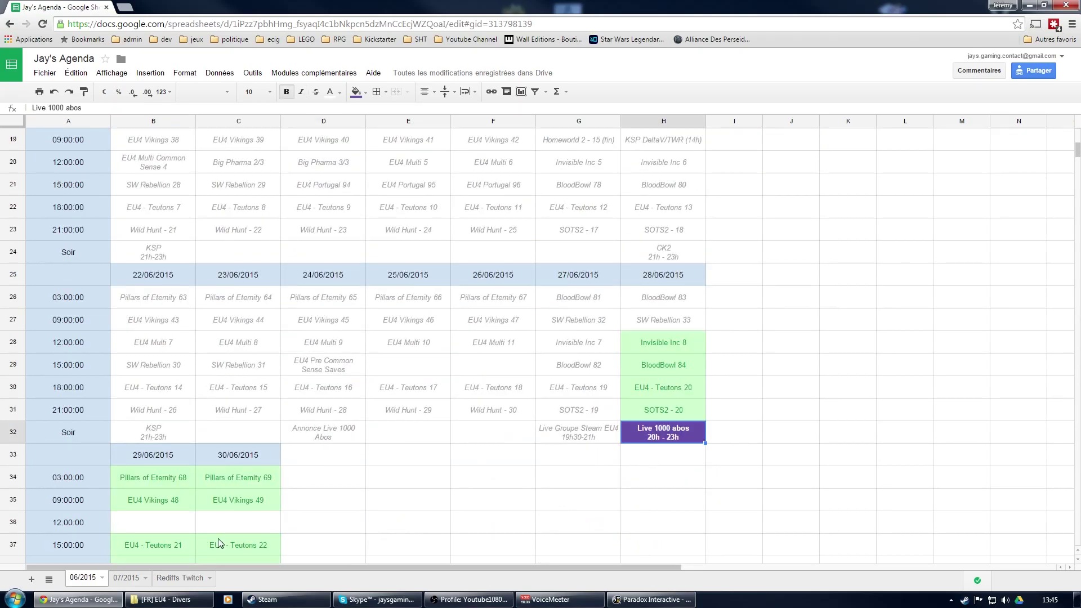
# - Open the 07/2015 sheet and check the Sunday evening Live slots, starting with 05/07/2015
pyautogui.click(126, 578)
pyautogui.click(646, 300)
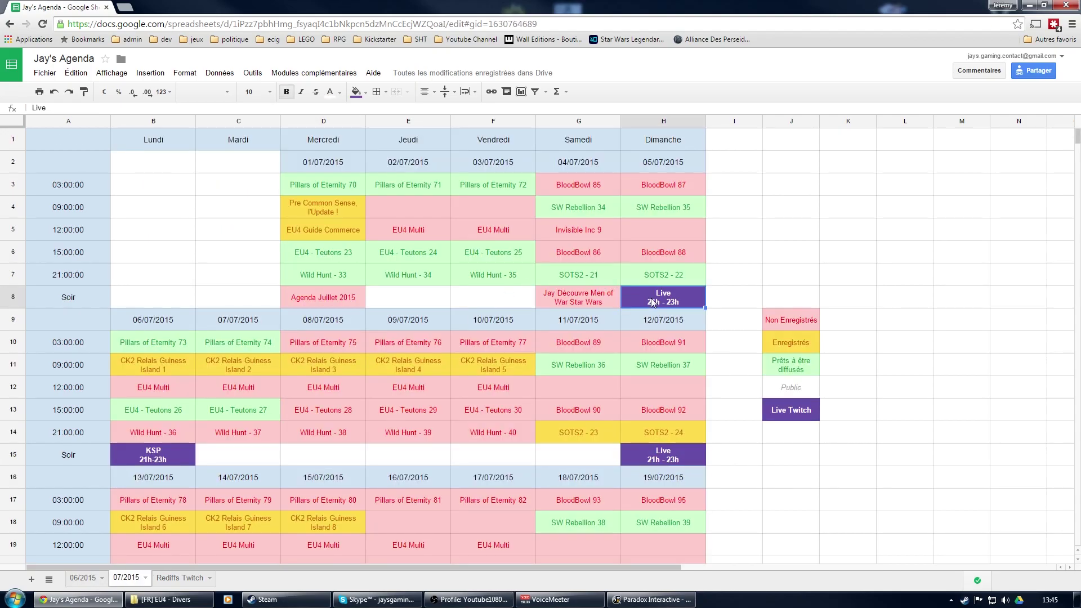
pyautogui.scroll(-3, 652, 299)
pyautogui.scroll(3, 716, 417)
pyautogui.click(728, 301)
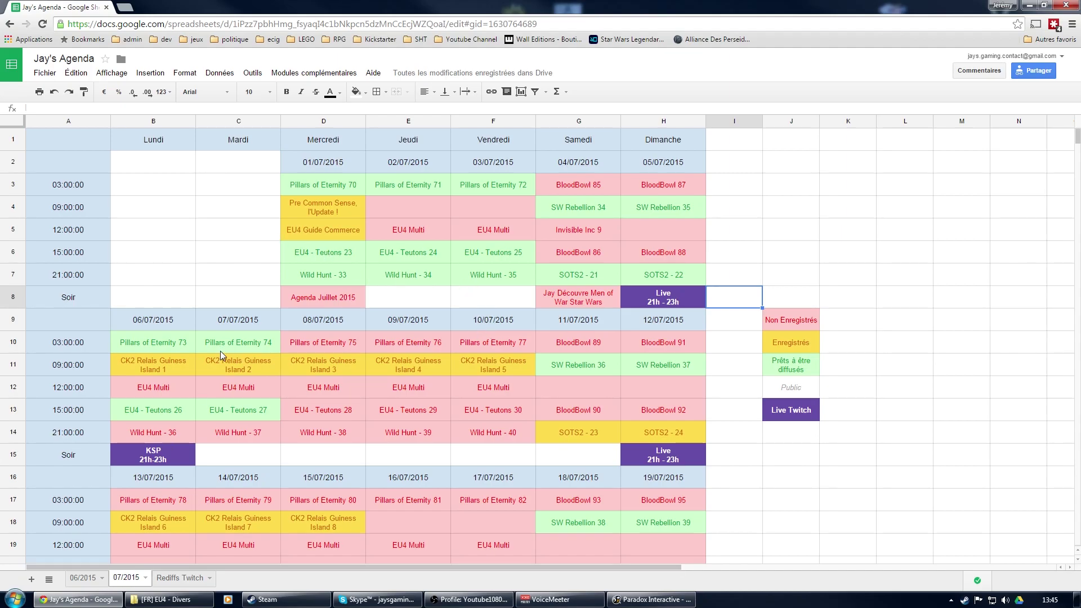
# - Follow the Pillars of Eternity episodes in the 03:00 slots from episode 70 through episode 92 across July
pyautogui.click(313, 190)
pyautogui.scroll(-1, 328, 383)
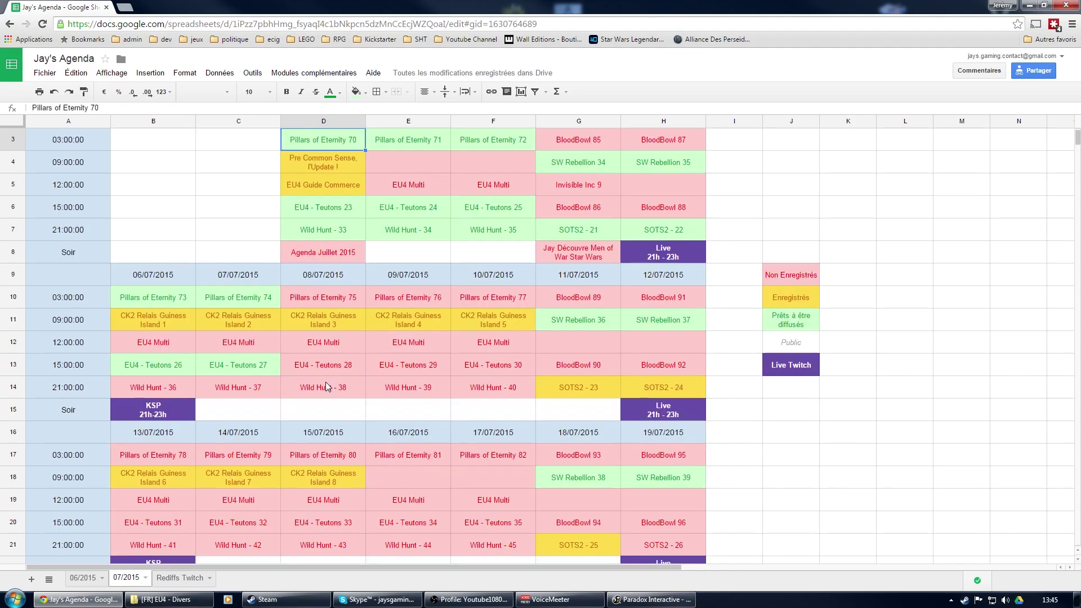
pyautogui.click(139, 303)
pyautogui.click(327, 305)
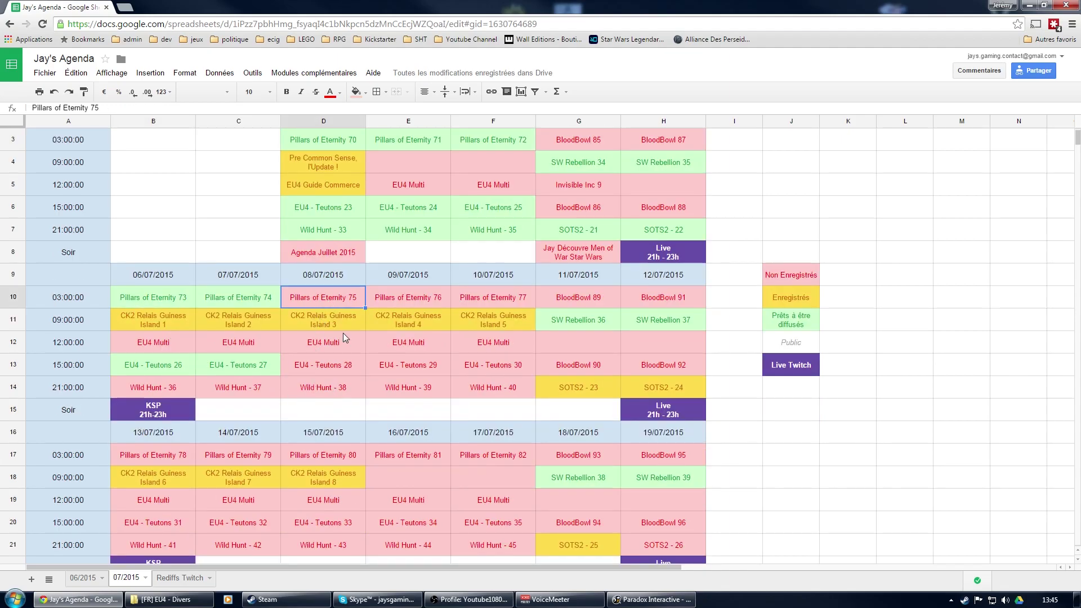
pyautogui.scroll(-3, 359, 370)
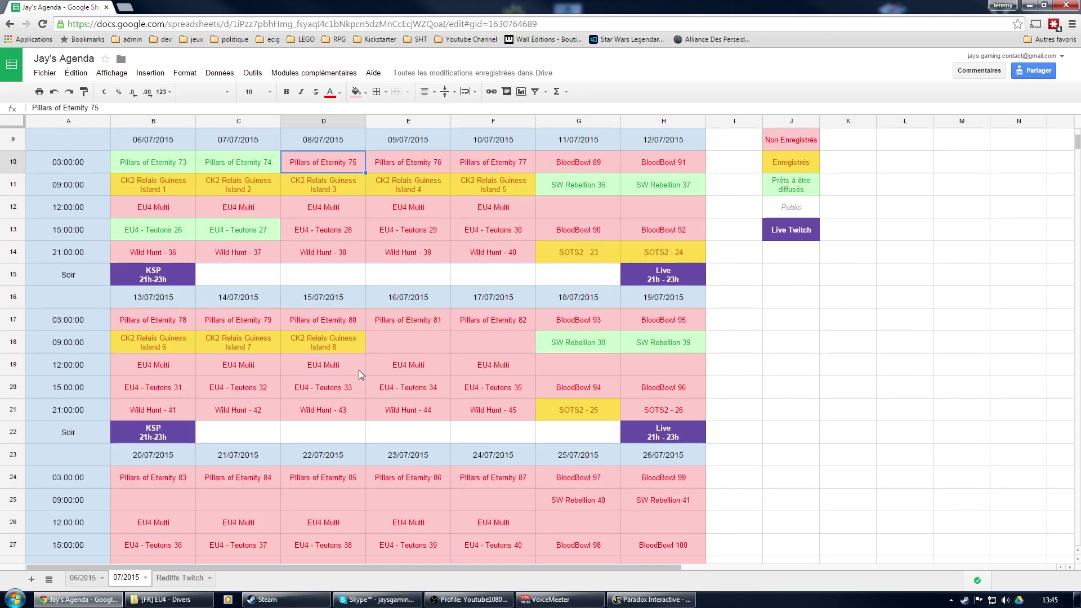
pyautogui.scroll(-2, 359, 370)
pyautogui.scroll(-4, 359, 370)
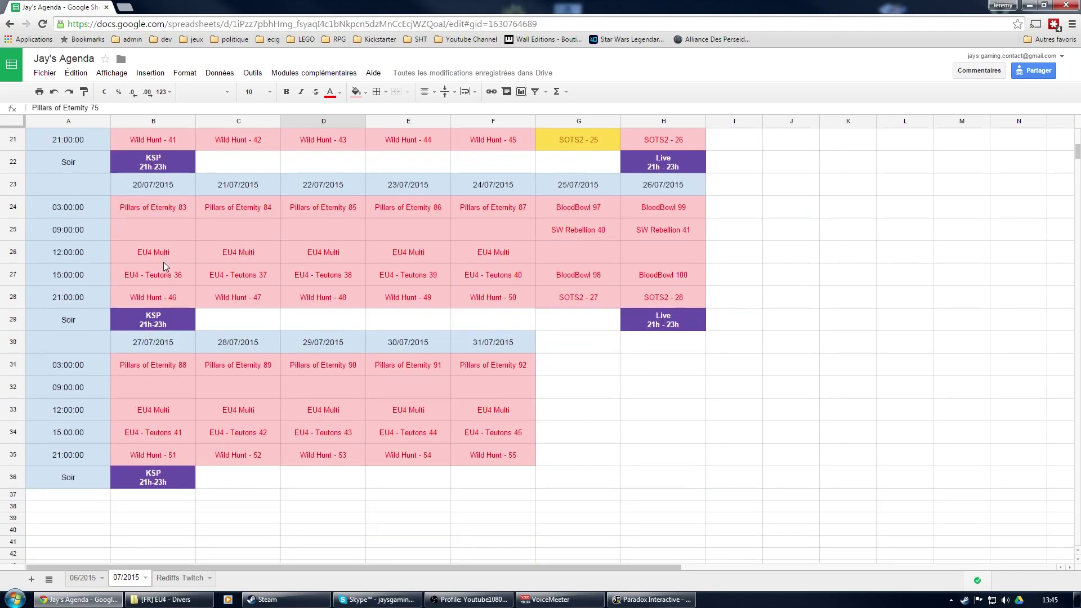
pyautogui.click(468, 375)
pyautogui.scroll(10, 534, 416)
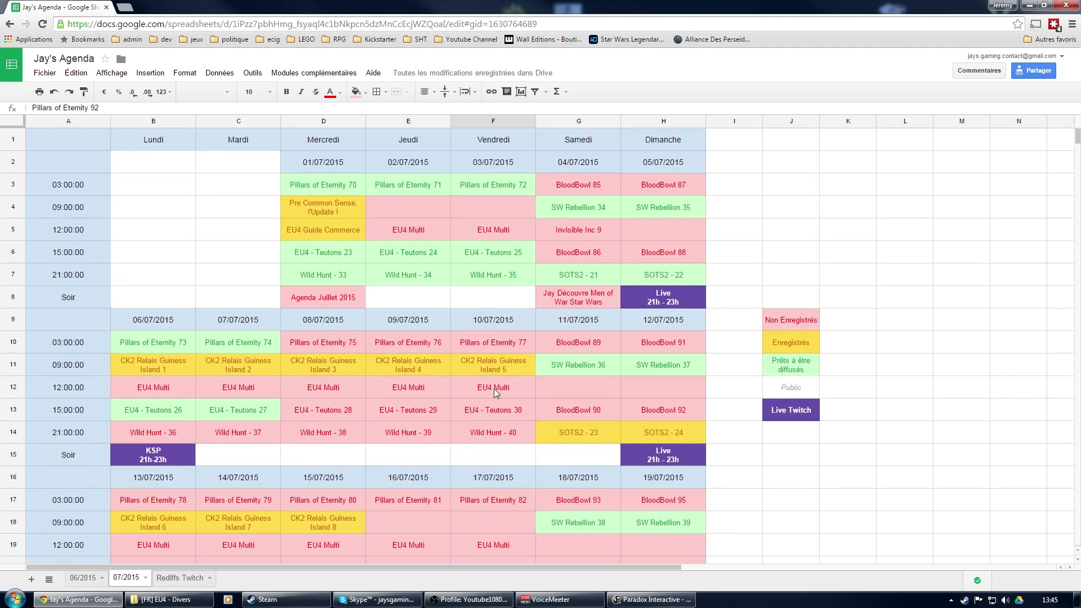
pyautogui.scroll(-1, 493, 390)
pyautogui.scroll(-5, 493, 389)
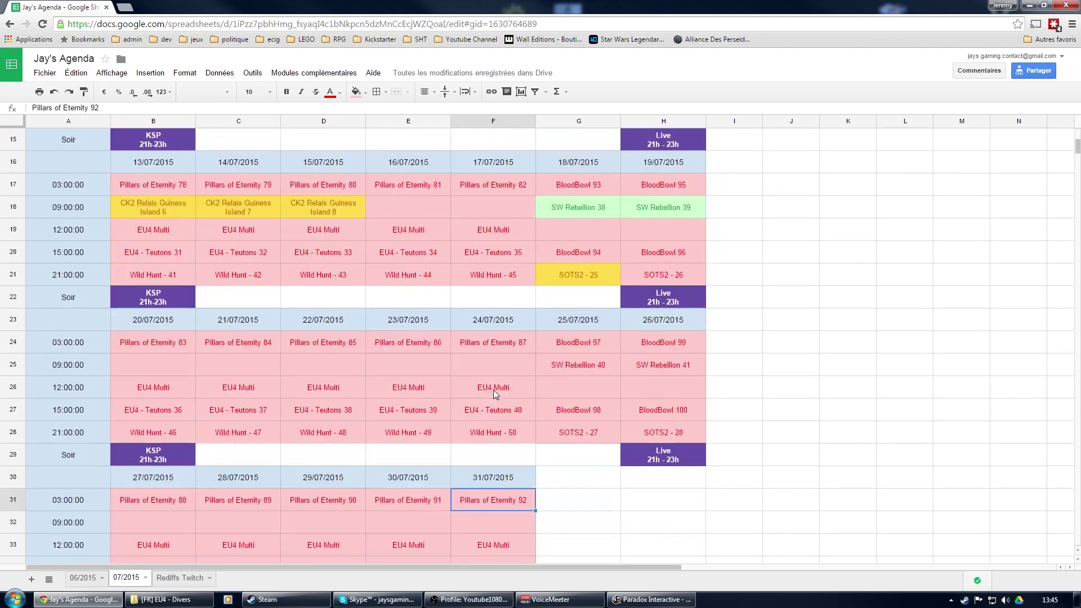
pyautogui.scroll(7, 493, 389)
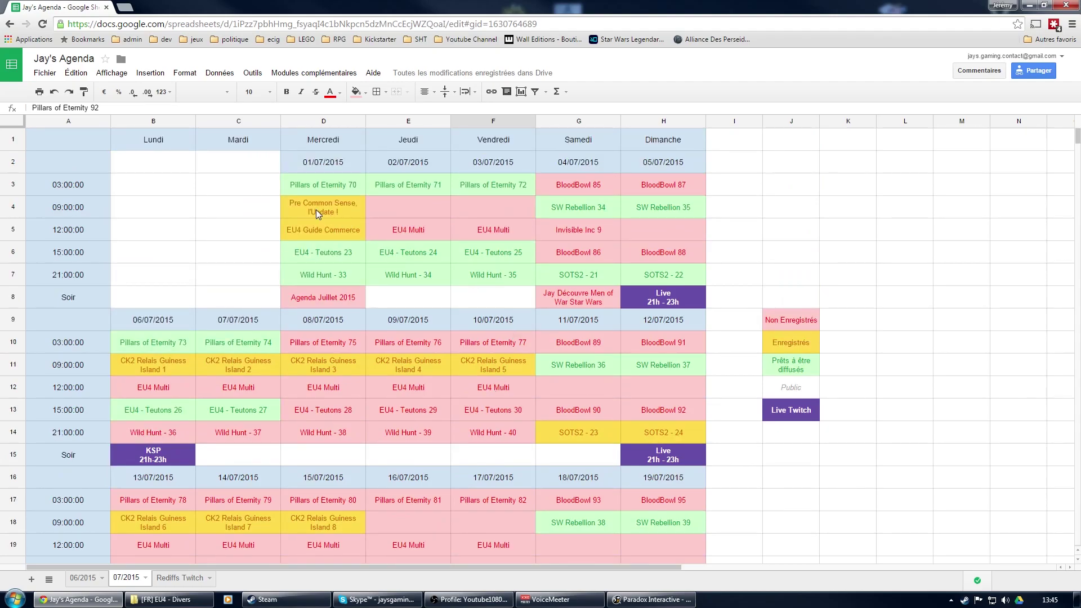
# - Examine the 09:00 slots in July, starting from CK2 Relais Guiness Island 1 on 06/07/2015
pyautogui.click(167, 366)
pyautogui.scroll(-7, 304, 413)
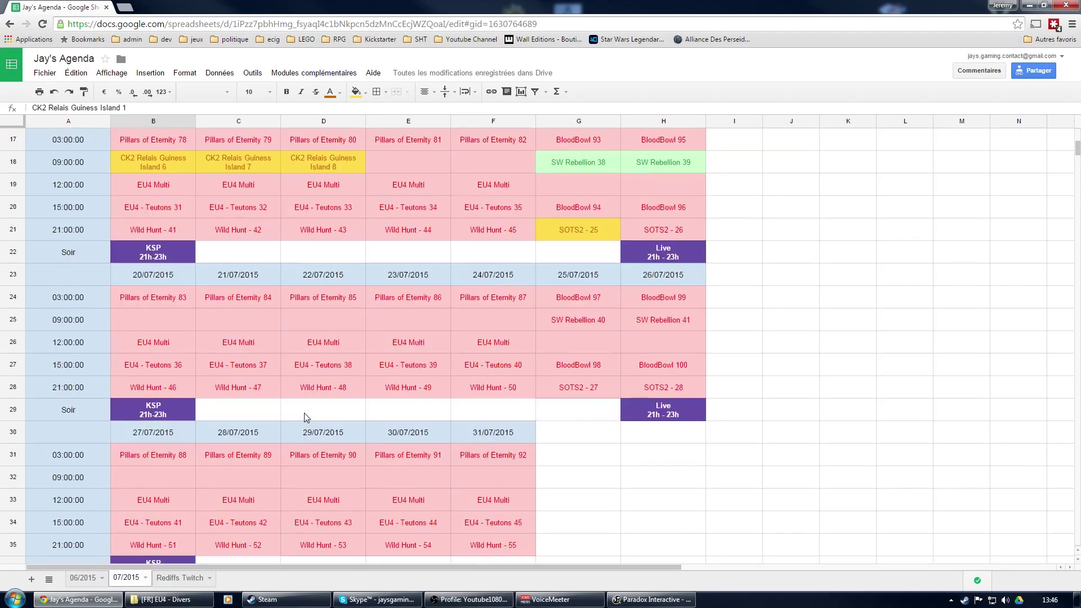
pyautogui.scroll(-3, 305, 418)
pyautogui.scroll(10, 374, 342)
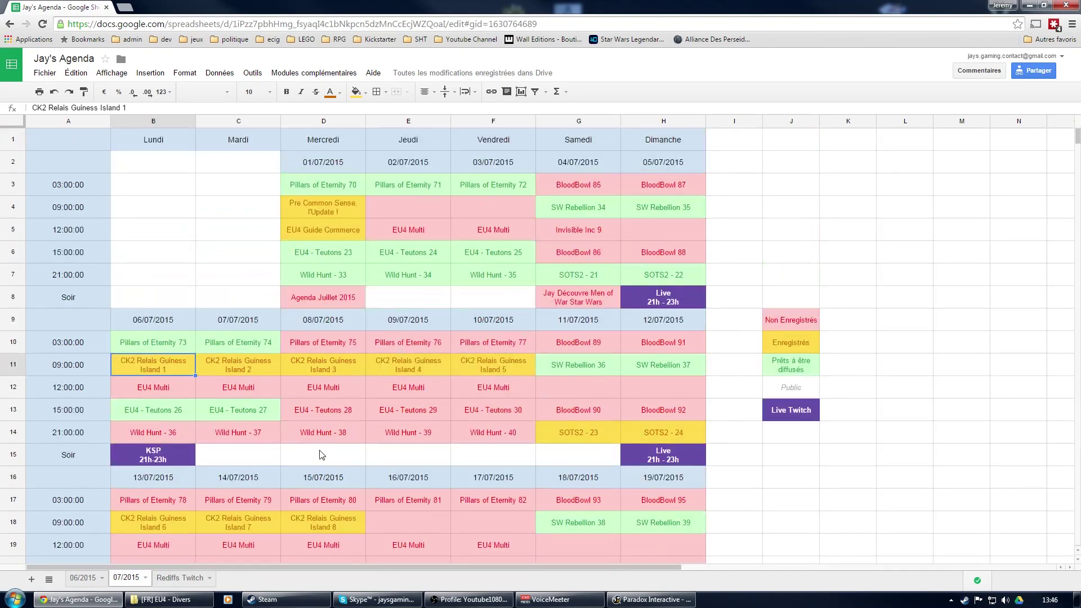
pyautogui.scroll(-2, 338, 433)
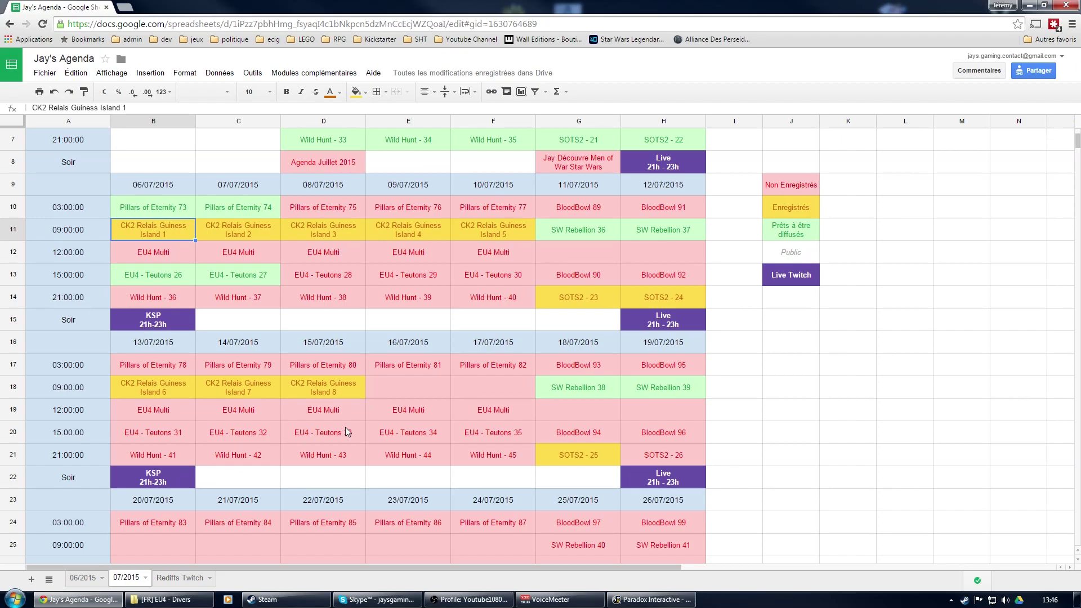
pyautogui.scroll(2, 346, 426)
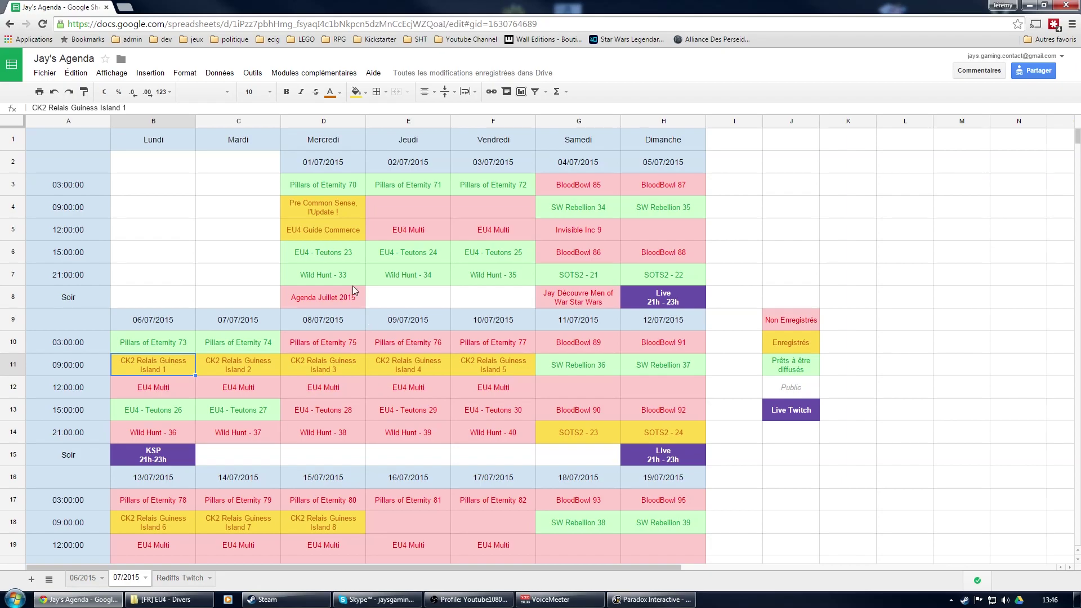
# - Follow the CK2 Relais Guiness Island episodes in the 09:00 slots from 06/07/2015 through episode 8 on 15/07/2015
pyautogui.scroll(-1, 277, 294)
pyautogui.scroll(1, 397, 388)
pyautogui.click(408, 457)
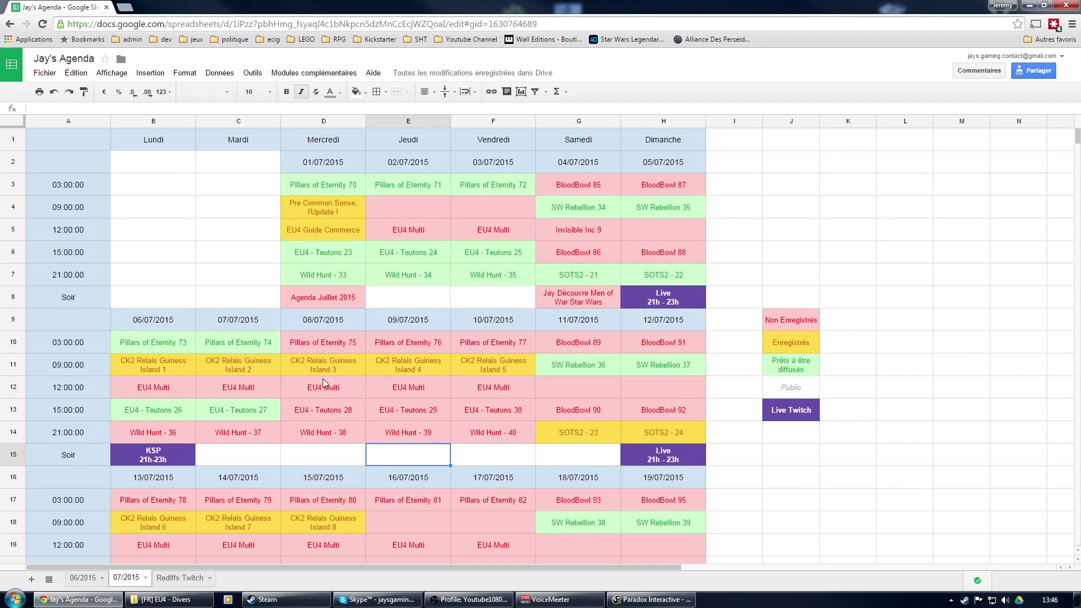
pyautogui.scroll(-1, 179, 395)
pyautogui.click(497, 319)
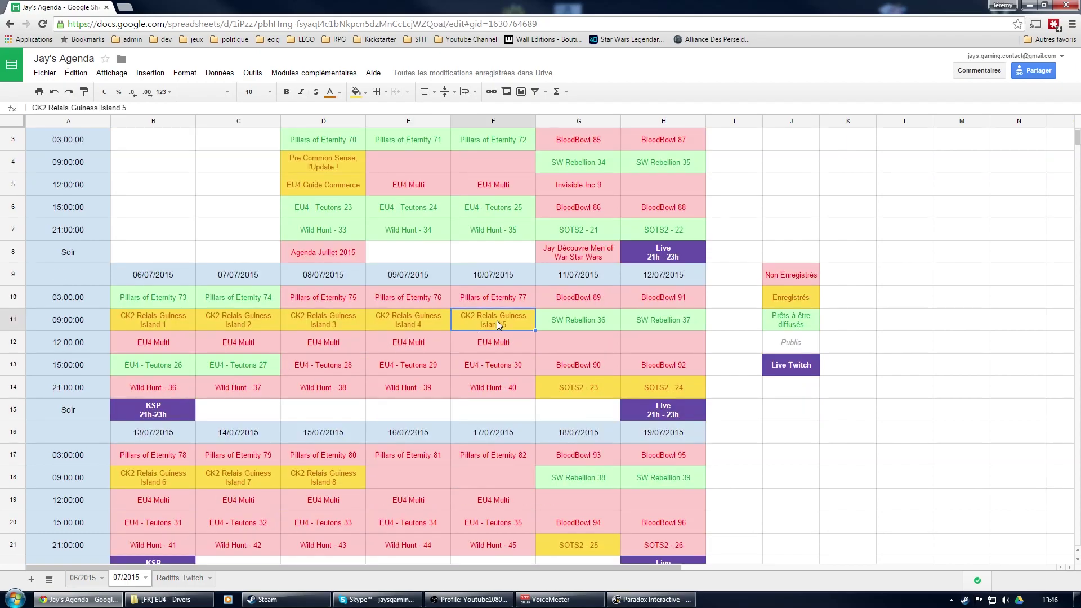
pyautogui.scroll(-1, 333, 377)
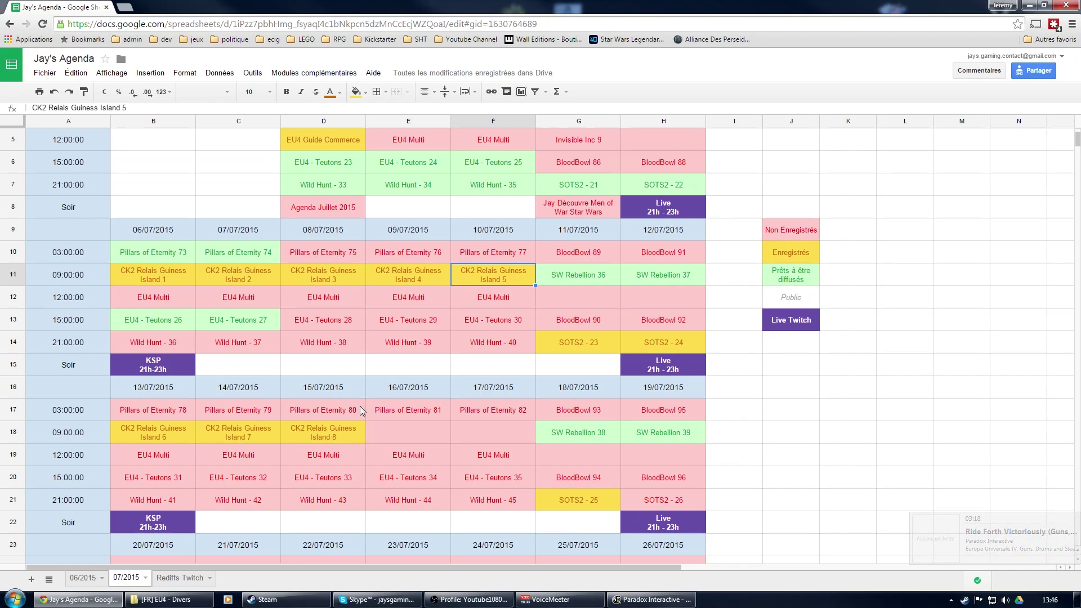
pyautogui.click(340, 429)
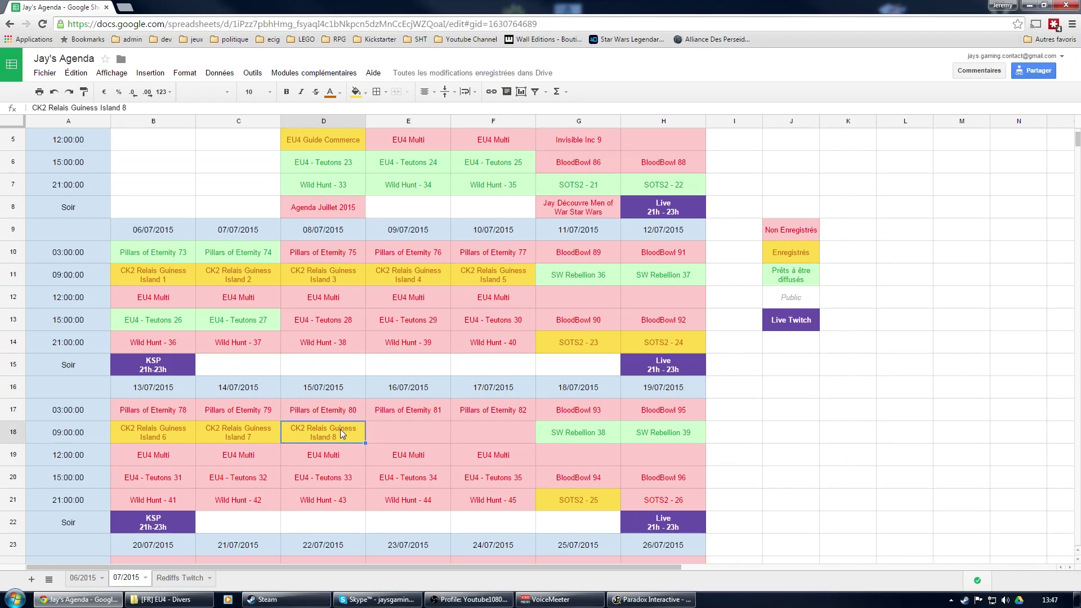
pyautogui.click(338, 371)
# - Check the weekday 09:00 slots after CK2 Relais Guiness Island 8, from 16/07/2015 to the end of July
pyautogui.click(433, 446)
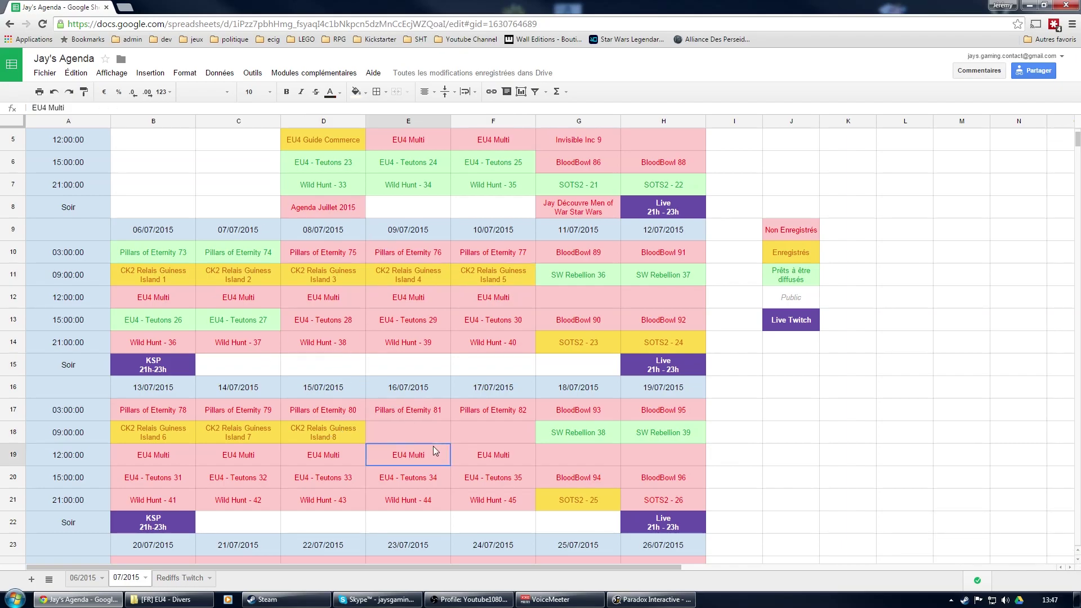
pyautogui.scroll(-1, 407, 443)
pyautogui.click(407, 384)
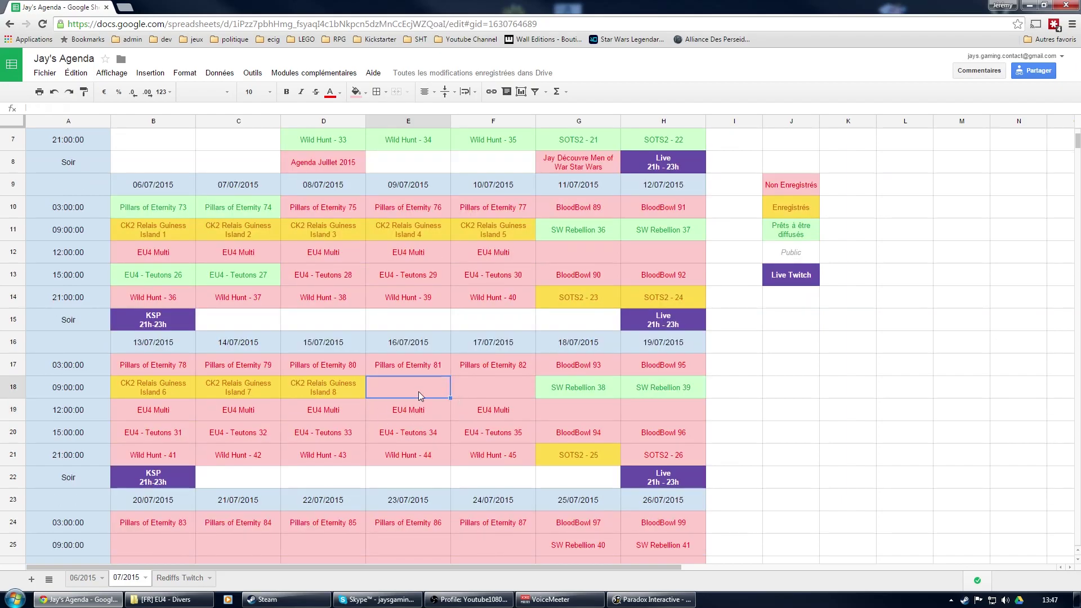
pyautogui.scroll(-2, 417, 393)
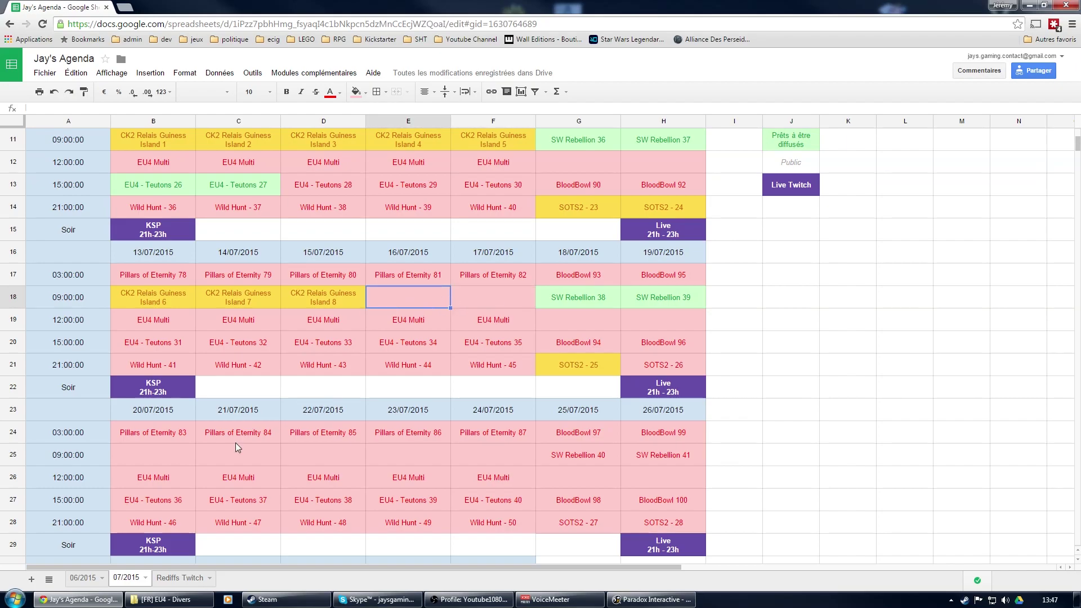
pyautogui.scroll(-2, 289, 373)
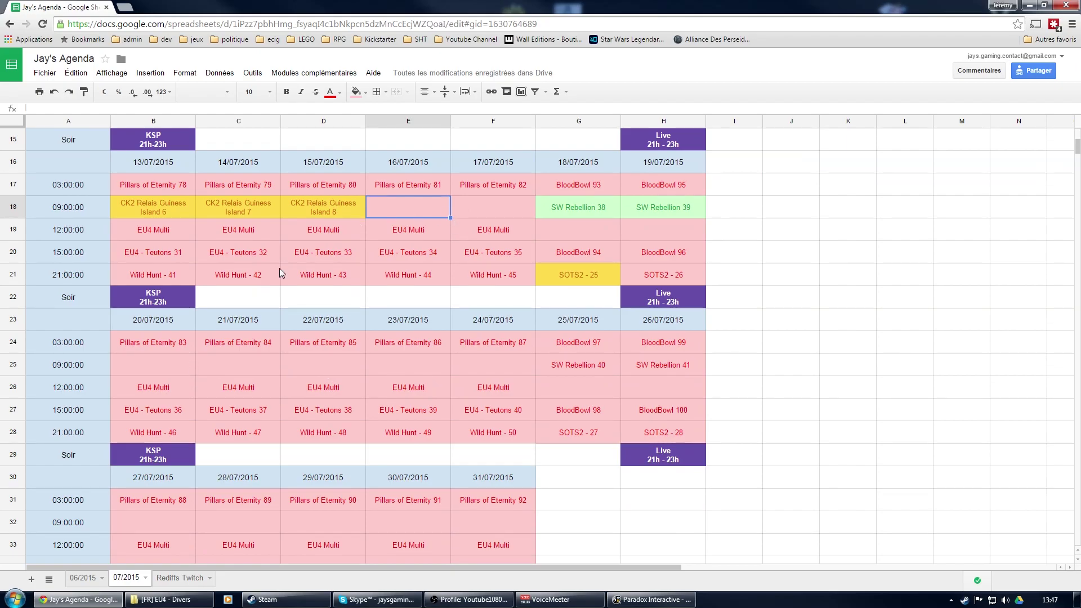
pyautogui.click(307, 211)
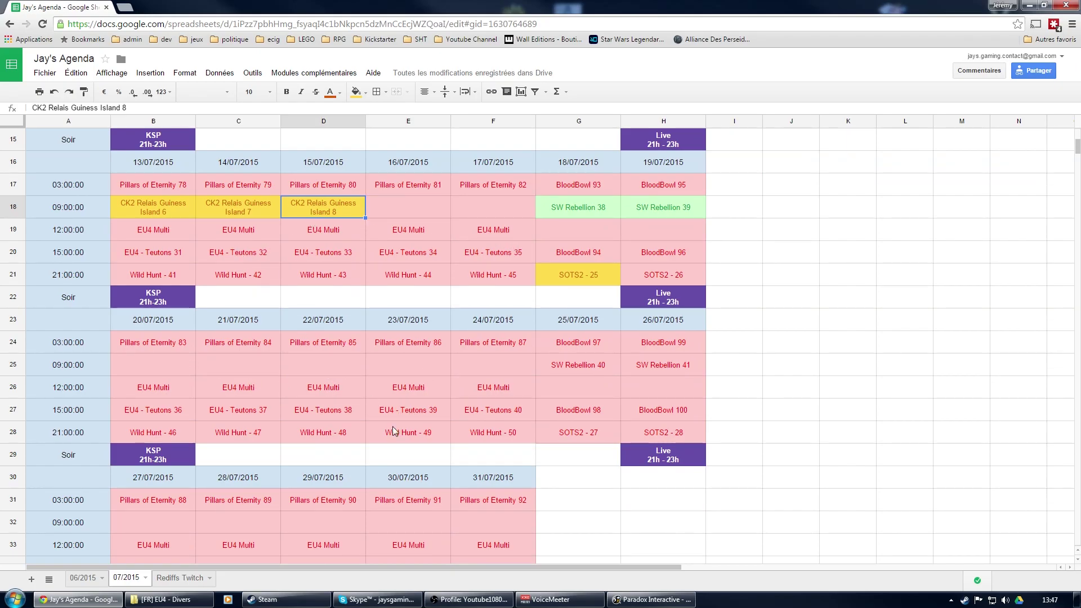
# - Check the weekday 12:00 slots for EU4 Multi, starting from 02/07/2015
pyautogui.scroll(4, 395, 430)
pyautogui.scroll(3, 395, 430)
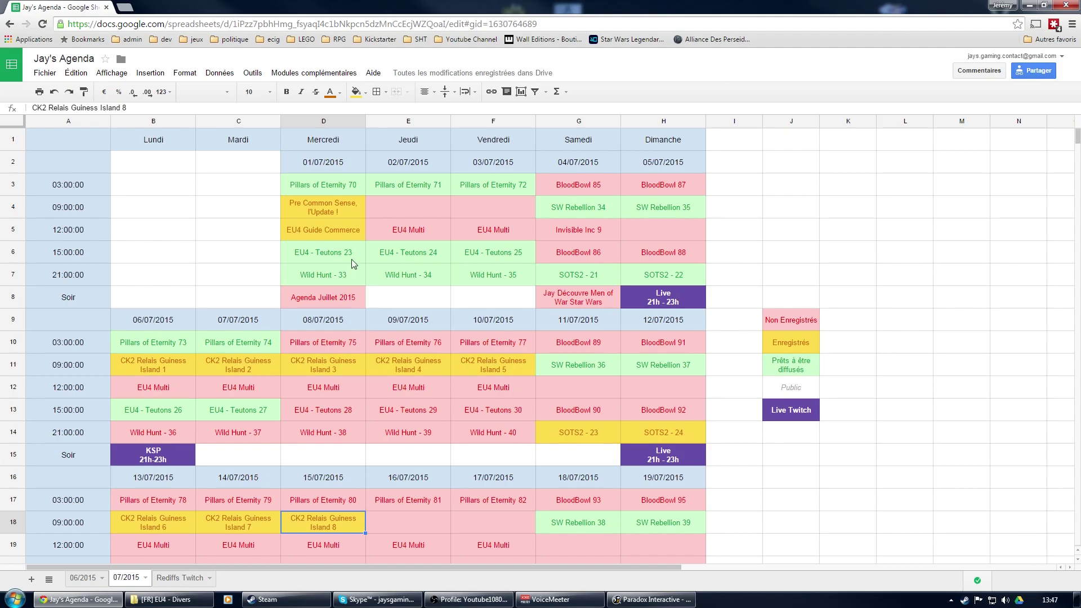
pyautogui.click(402, 234)
pyautogui.scroll(-1, 447, 371)
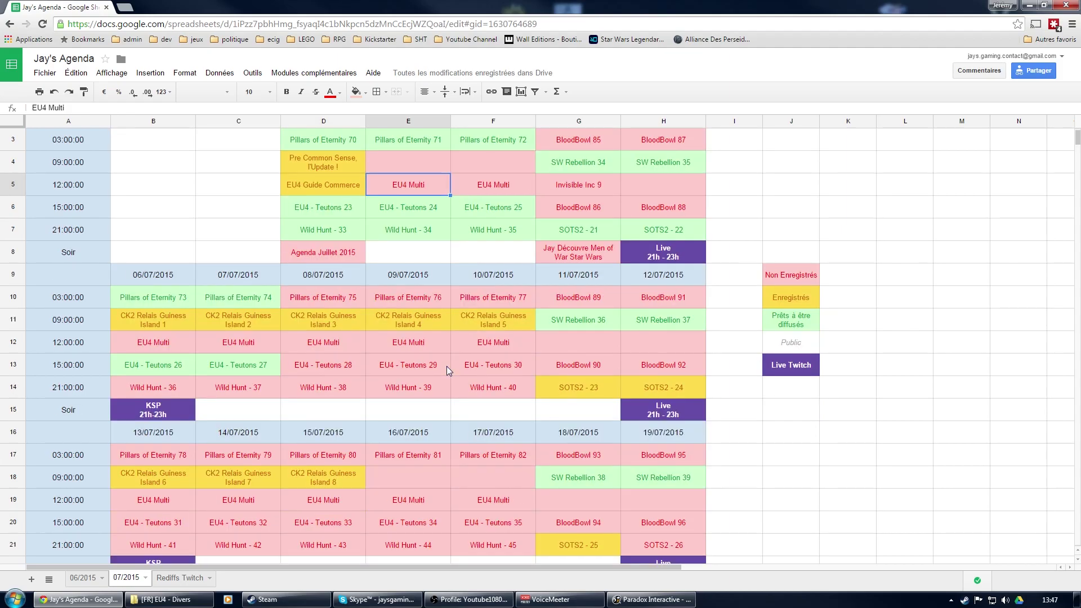
# - Trace the EU4 - Teutons 15:00 slots back to episodes 21 and 22 on the 06/2015 sheet
pyautogui.click(424, 215)
pyautogui.scroll(1, 443, 331)
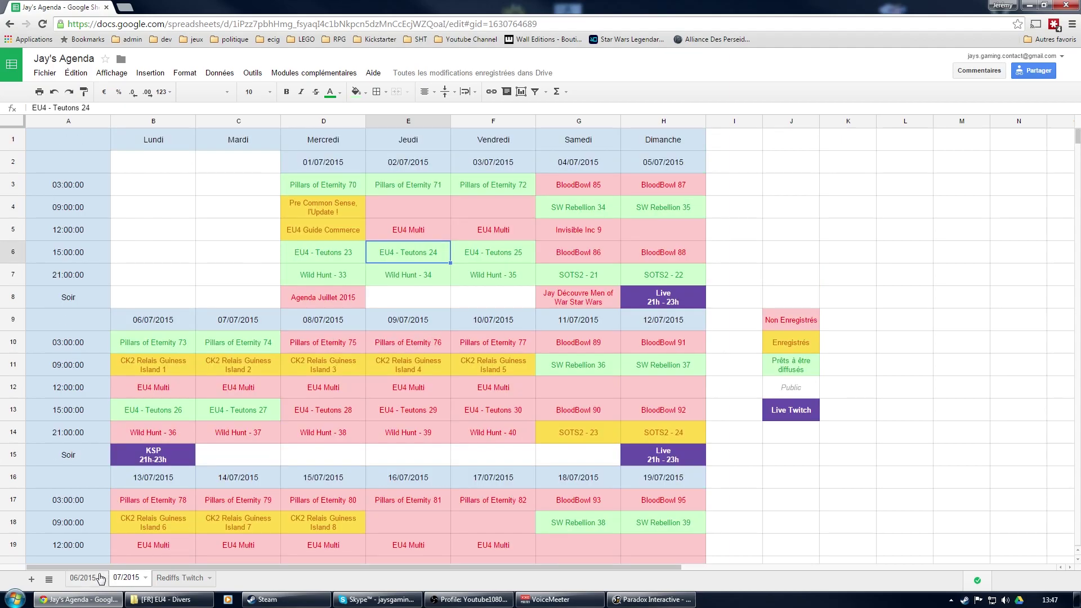
pyautogui.click(82, 577)
pyautogui.scroll(-1, 294, 383)
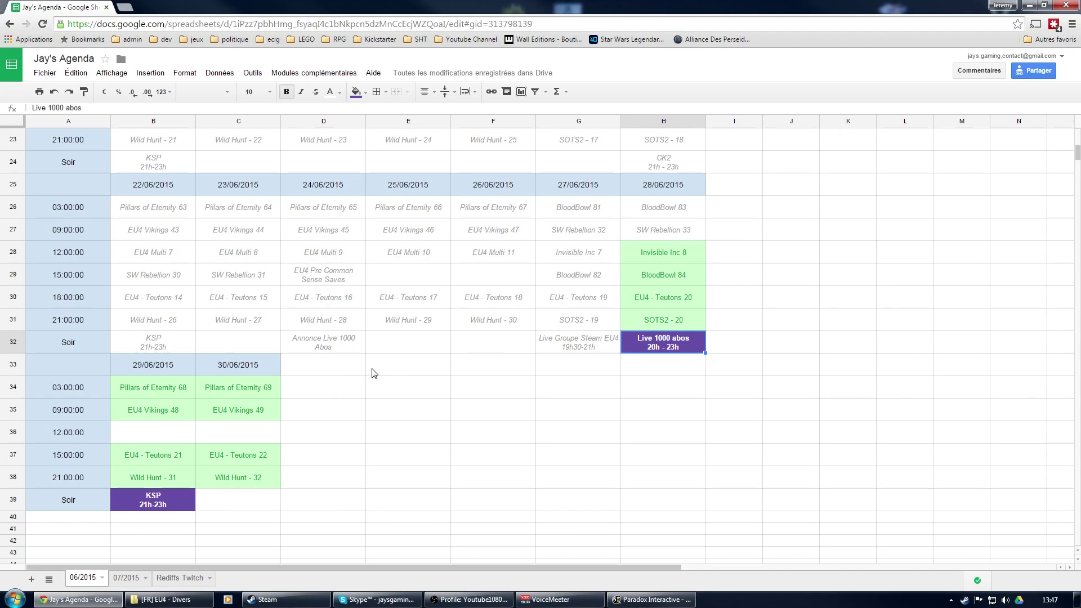
pyautogui.click(172, 459)
pyautogui.click(246, 455)
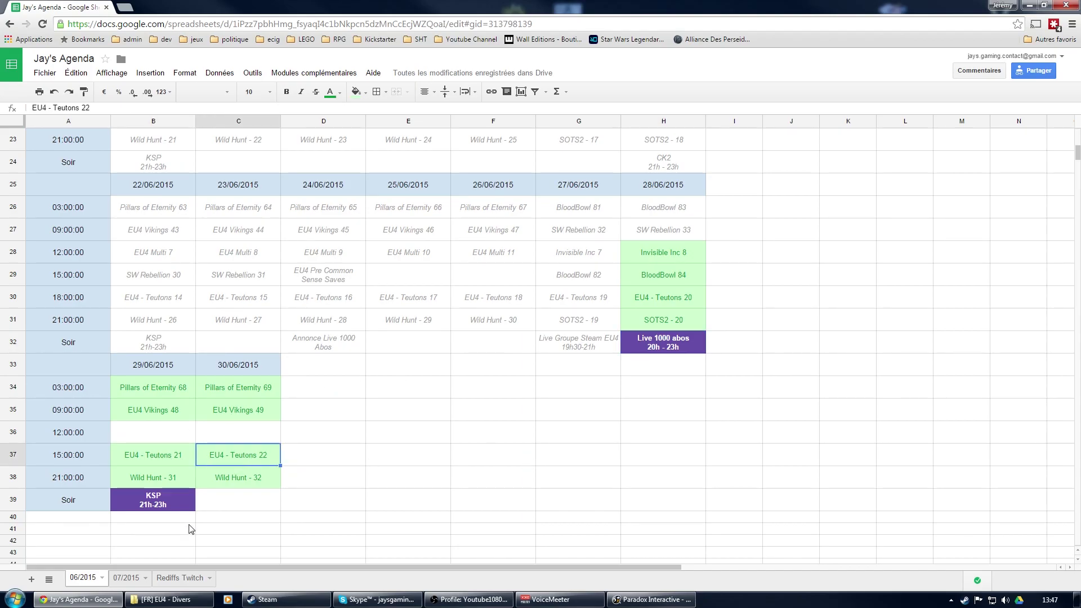
# - Return to the 07/2015 sheet and follow the EU4 - Teutons 15:00 slots from episode 23 through episode 30
pyautogui.click(127, 578)
pyautogui.click(314, 255)
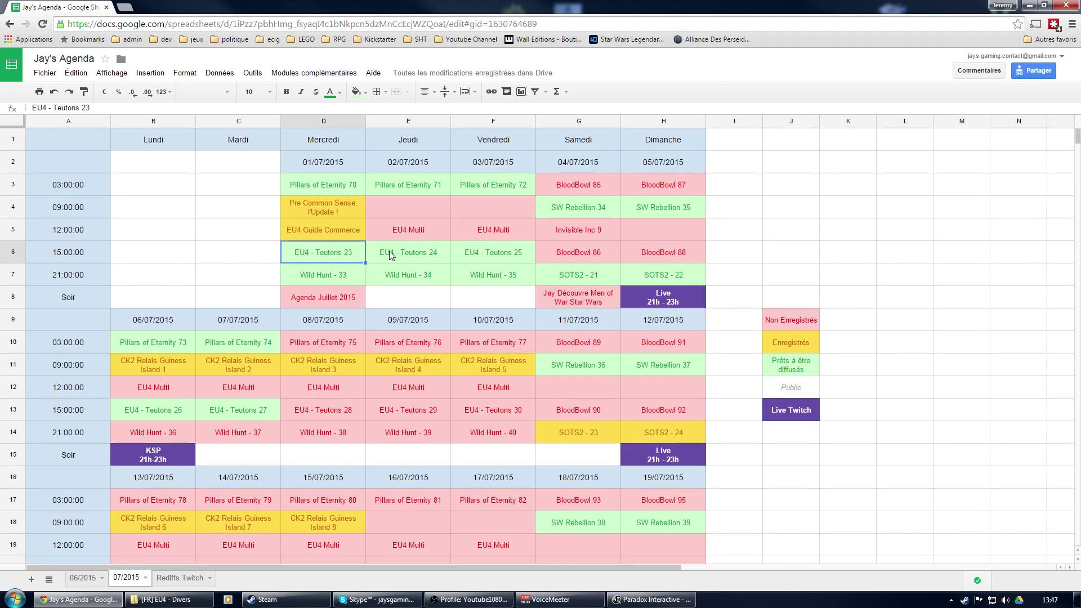
pyautogui.click(389, 251)
pyautogui.click(468, 256)
pyautogui.click(169, 412)
pyautogui.click(252, 408)
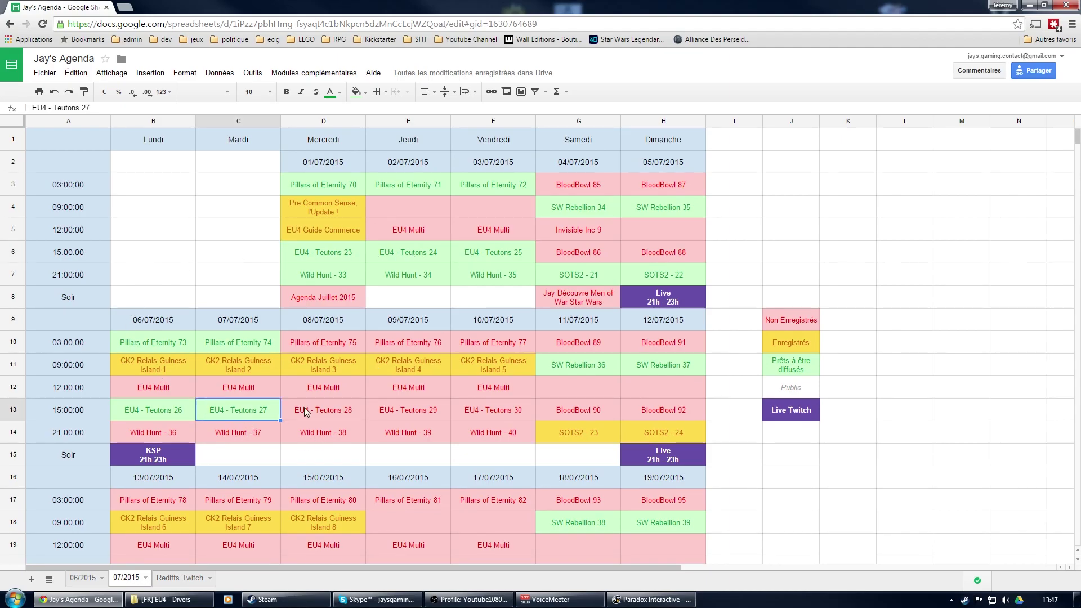
pyautogui.click(333, 417)
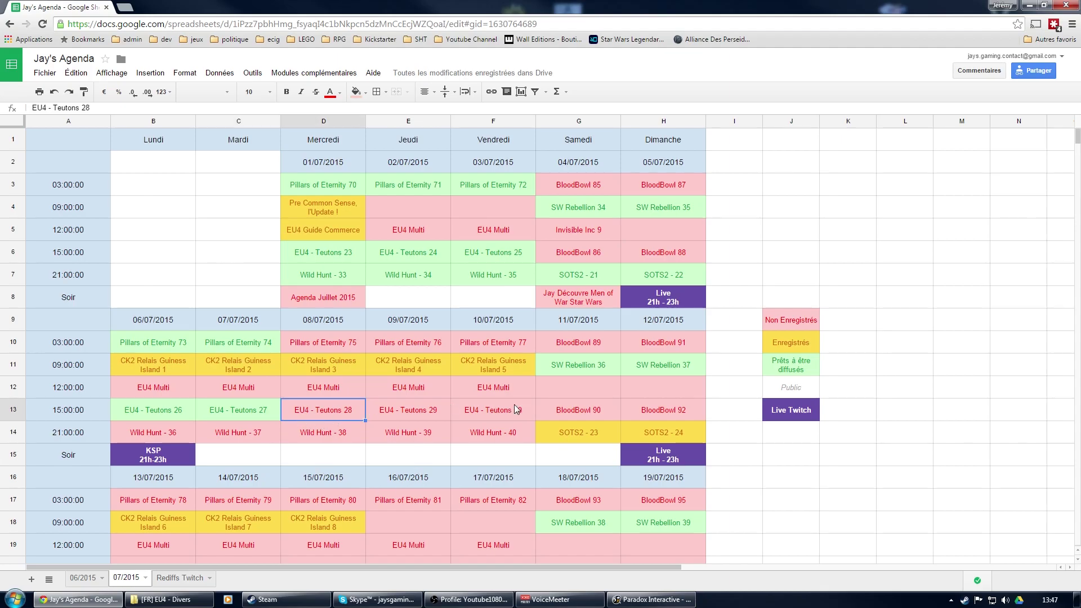
pyautogui.scroll(-3, 515, 404)
pyautogui.click(507, 234)
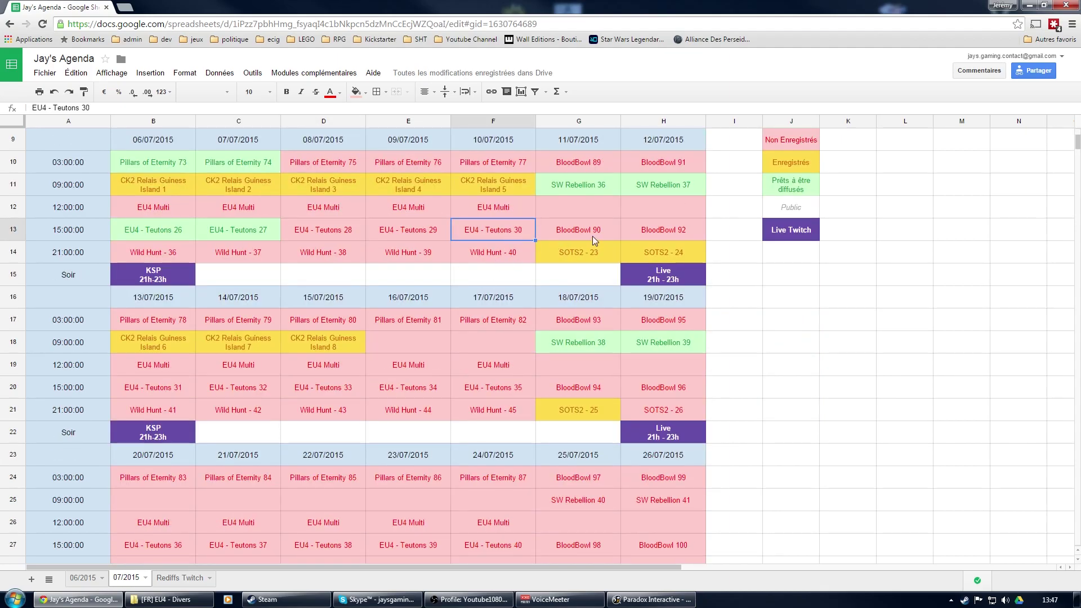
# - Follow the Wild Hunt episodes in the 21:00 slots from episode 33 on 01/07/2015 through episode 40 on 10/07/2015
pyautogui.scroll(3, 481, 315)
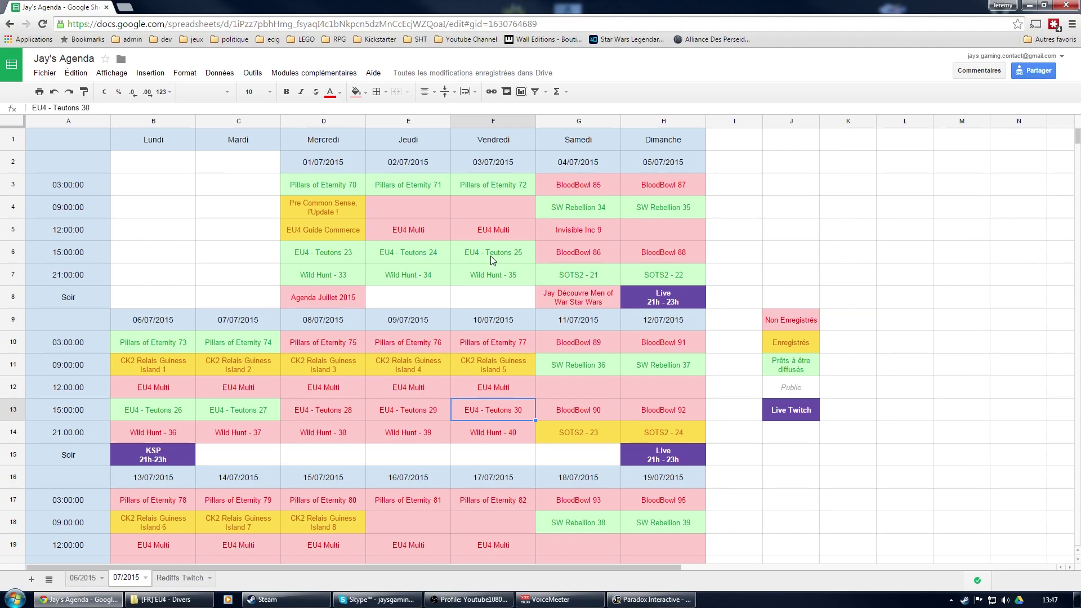
pyautogui.click(301, 281)
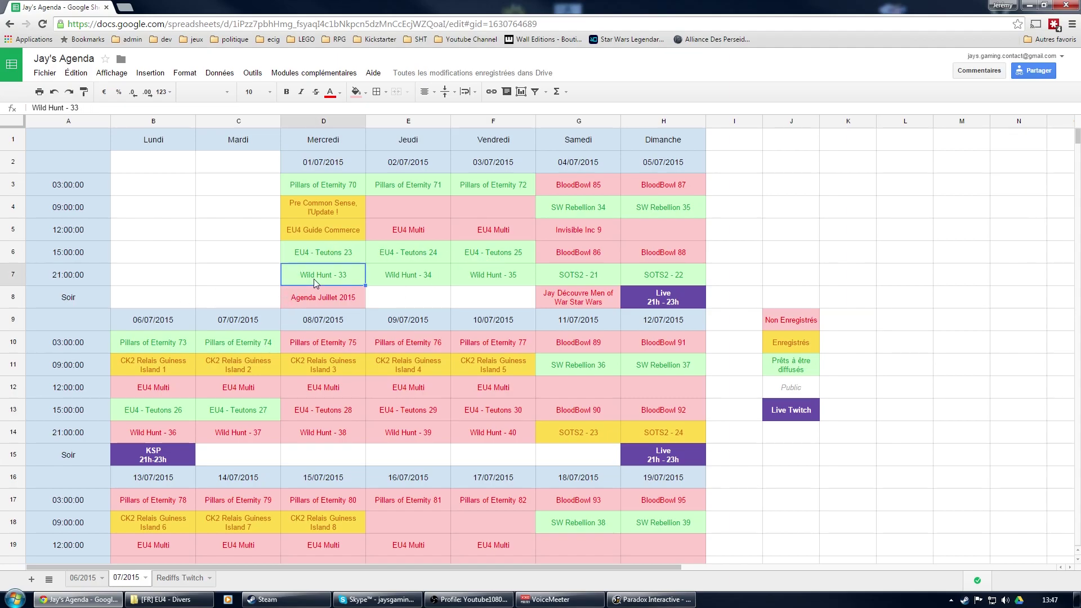
pyautogui.click(411, 284)
pyautogui.click(478, 282)
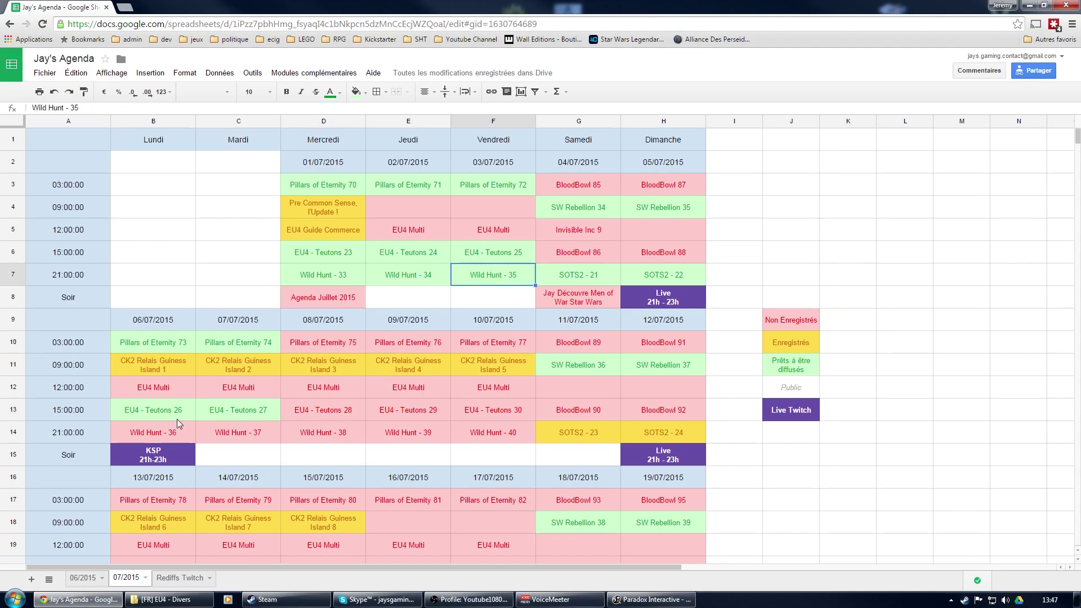
pyautogui.click(144, 430)
pyautogui.click(498, 439)
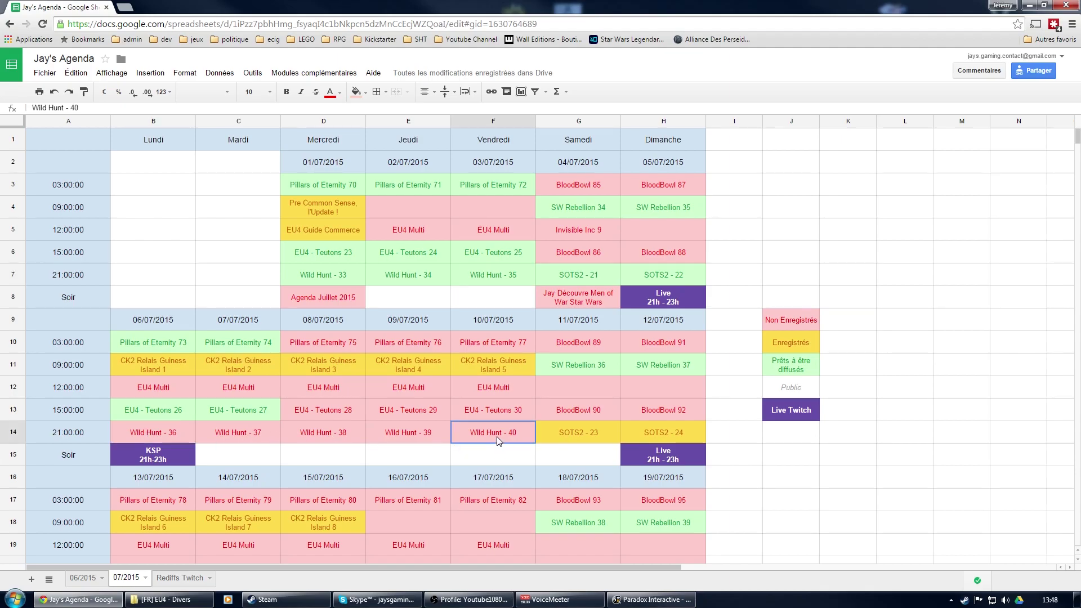
pyautogui.moveTo(160, 435); pyautogui.dragTo(492, 430)
pyautogui.click(476, 455)
# - Check the remaining July Wild Hunt slots from episode 41 on 13/07/2015, then revisit episode 35 on 03/07/2015
pyautogui.scroll(-3, 294, 404)
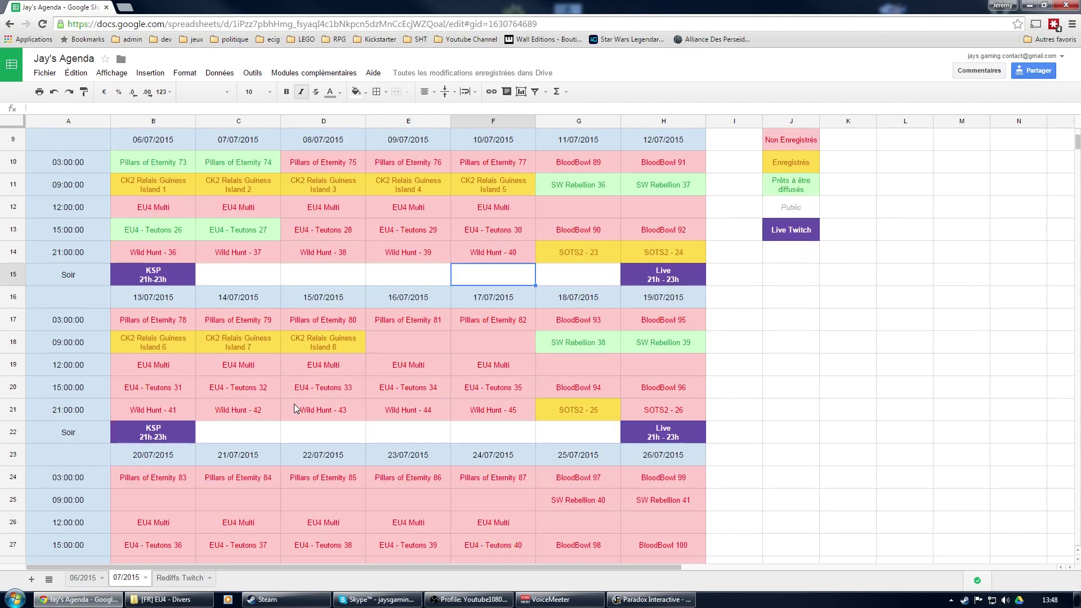
pyautogui.click(161, 413)
pyautogui.scroll(-2, 434, 417)
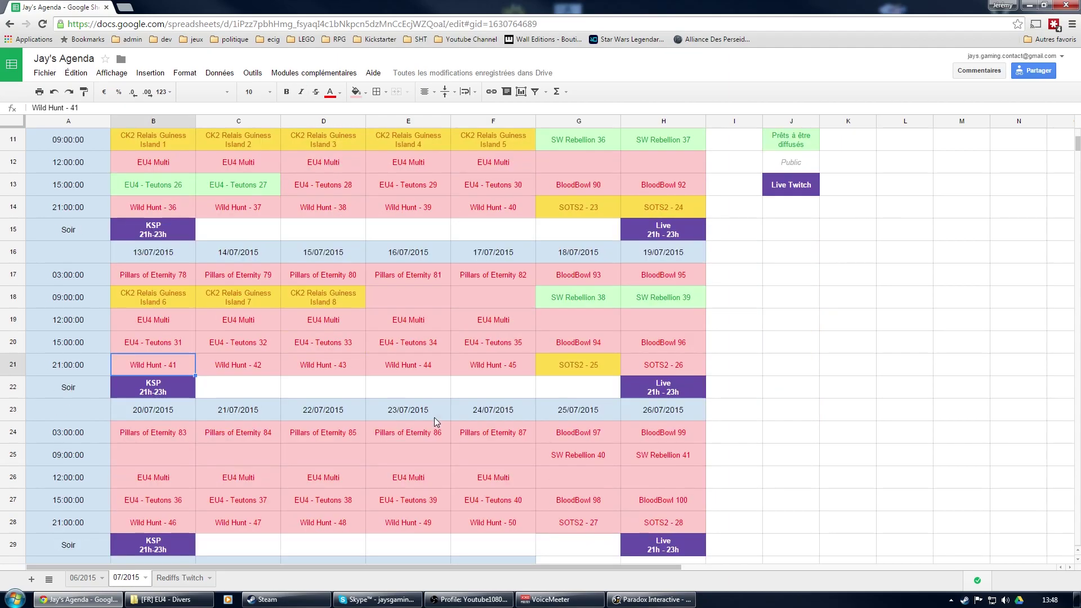
pyautogui.scroll(-2, 434, 417)
pyautogui.scroll(7, 434, 418)
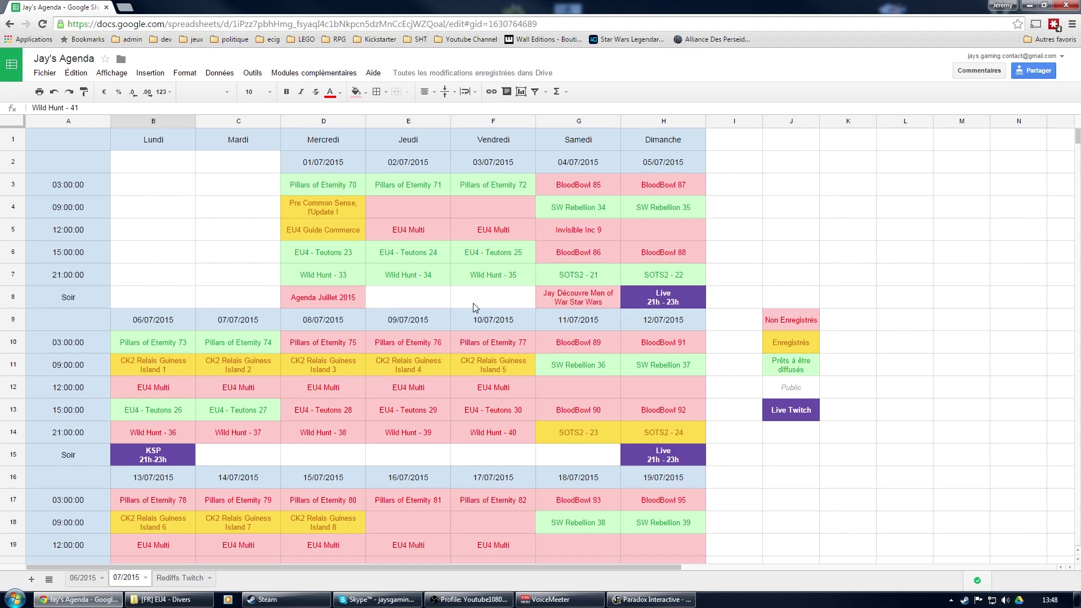
pyautogui.click(484, 283)
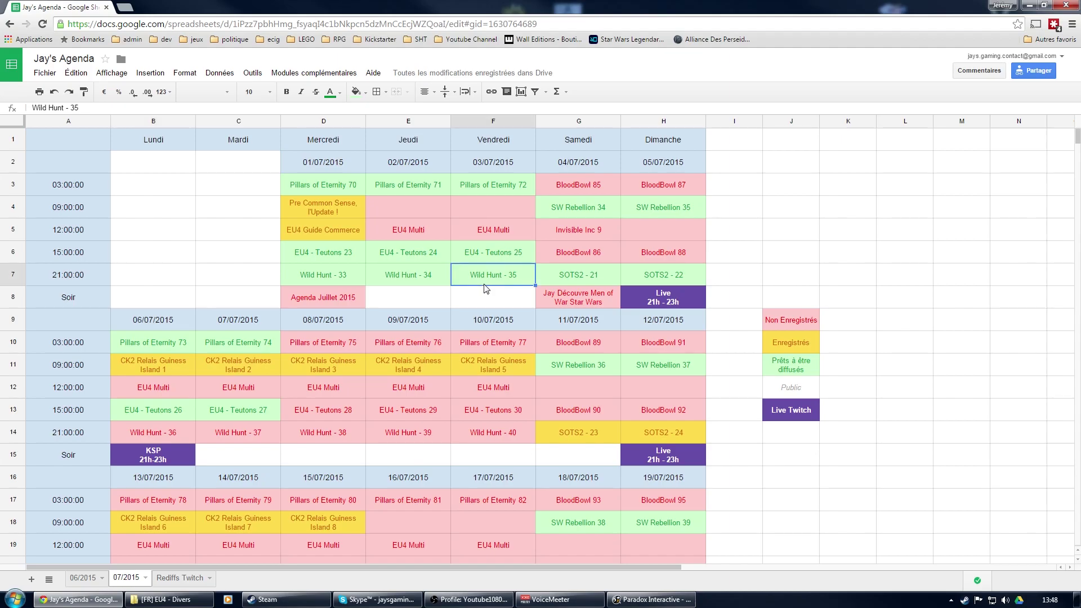
# - Examine the weekend BloodBowl slots at 03:00 and 15:00, from episode 85 on 04/07/2015 through episode 100 on 26/07/2015
pyautogui.click(579, 184)
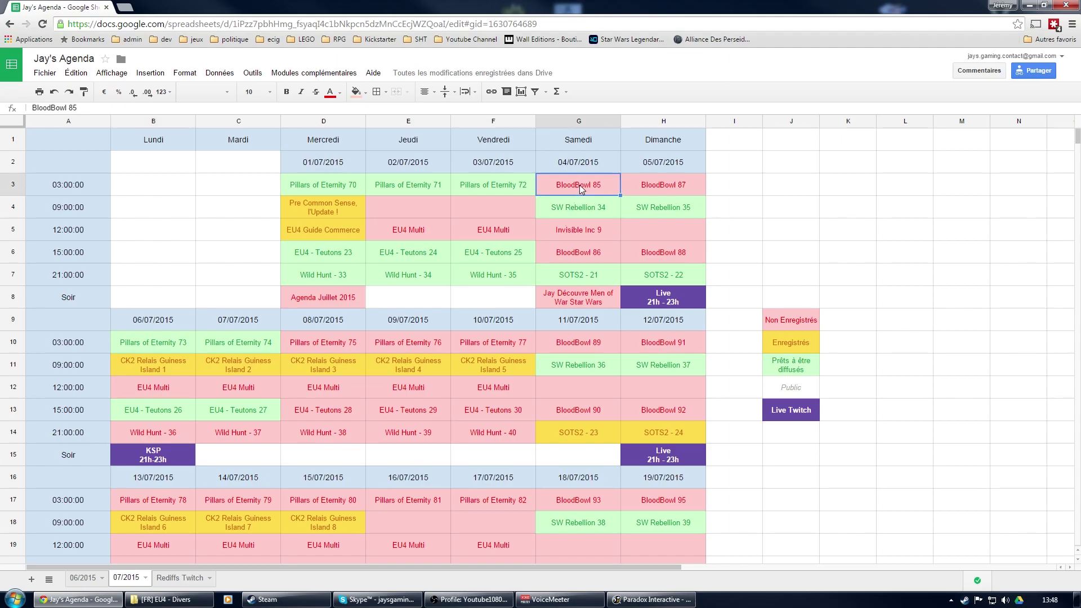
pyautogui.click(583, 254)
pyautogui.click(657, 191)
pyautogui.click(667, 255)
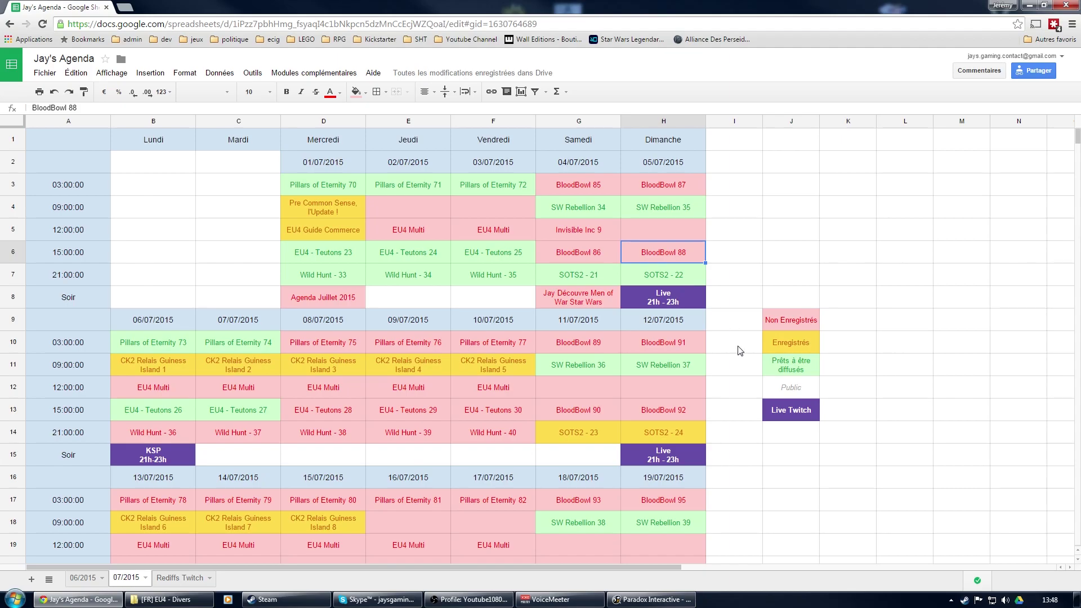
pyautogui.scroll(-5, 748, 379)
pyautogui.scroll(5, 748, 378)
pyautogui.scroll(-5, 716, 421)
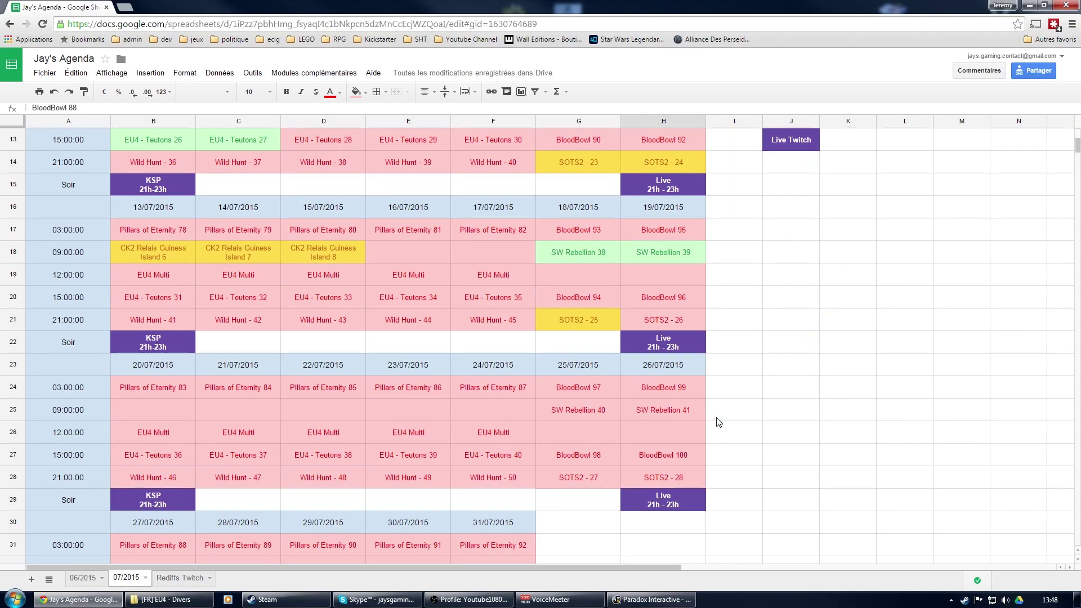
pyautogui.scroll(5, 681, 411)
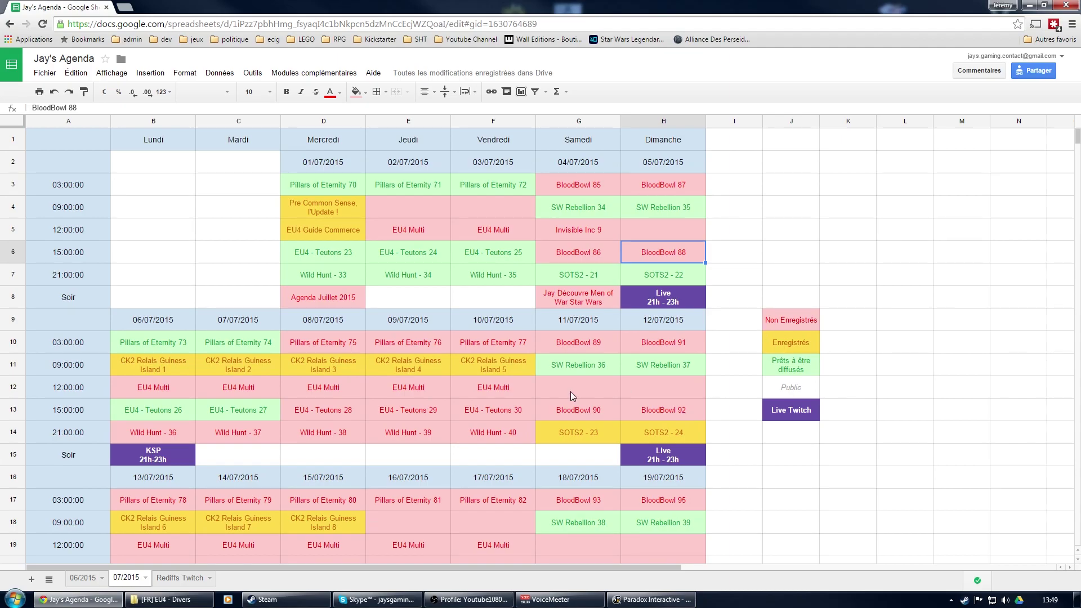
# - Examine the weekend SW Rebellion 09:00 slots from episode 34 on 04/07/2015 through episode 41 on 26/07/2015
pyautogui.click(581, 202)
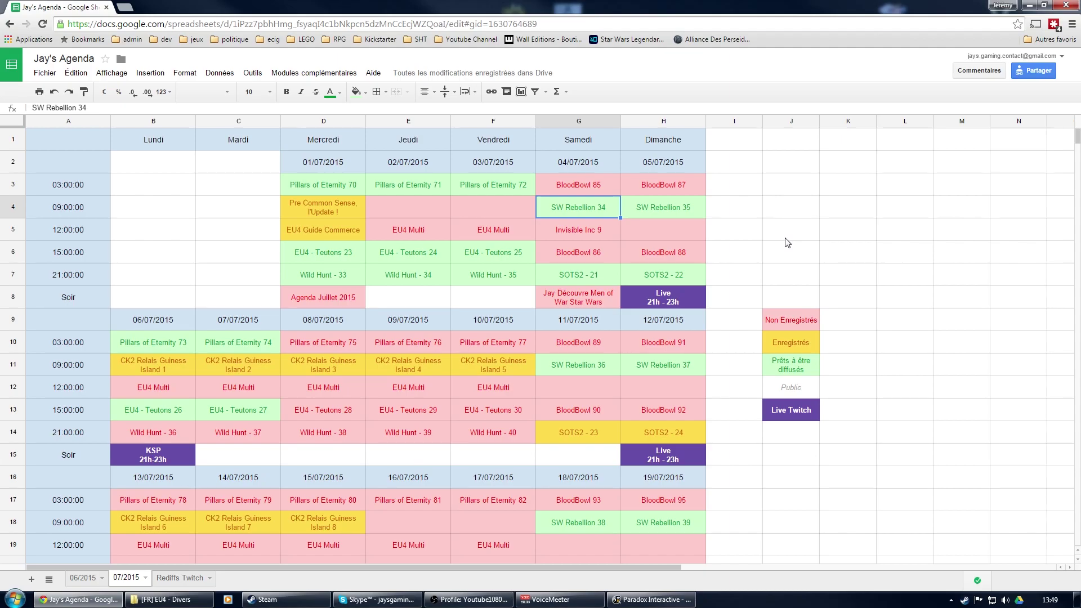
pyautogui.click(690, 208)
pyautogui.scroll(-3, 704, 304)
pyautogui.click(671, 340)
pyautogui.scroll(-5, 723, 377)
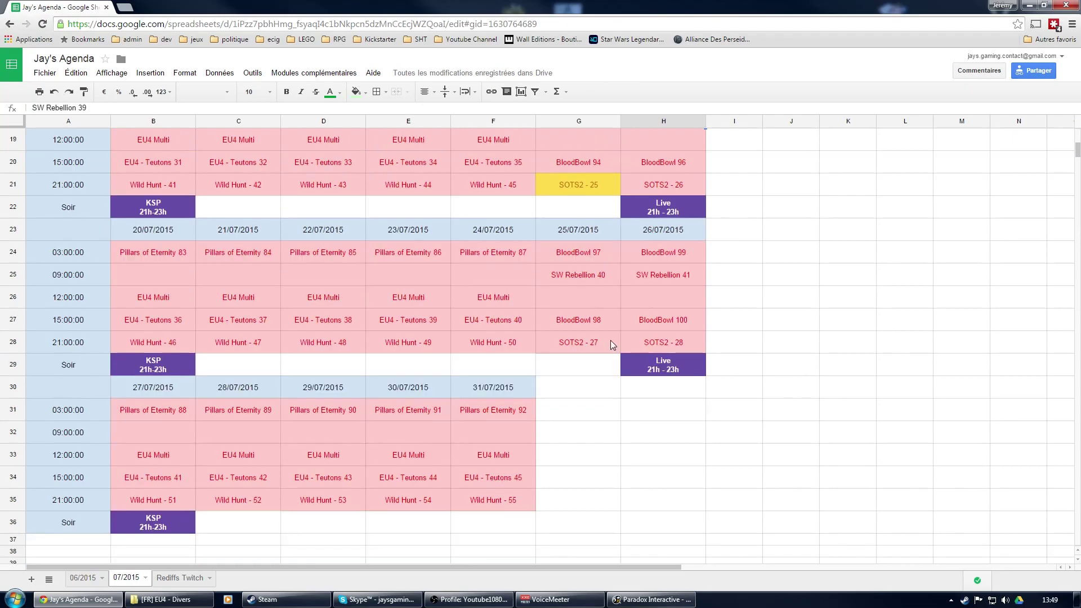
pyautogui.scroll(-1, 579, 302)
pyautogui.scroll(5, 695, 437)
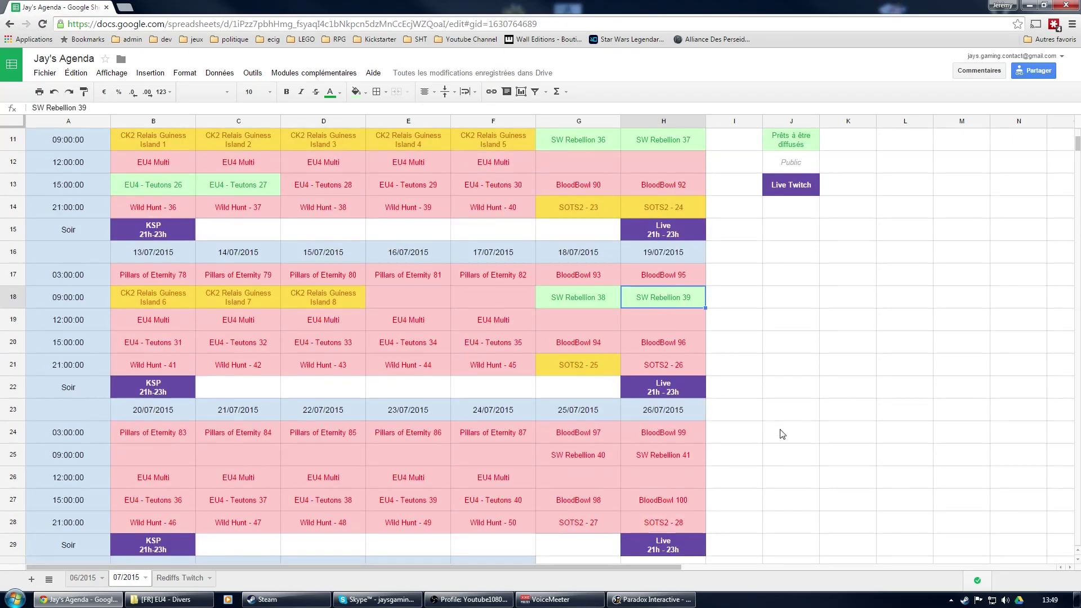
pyautogui.scroll(-4, 779, 434)
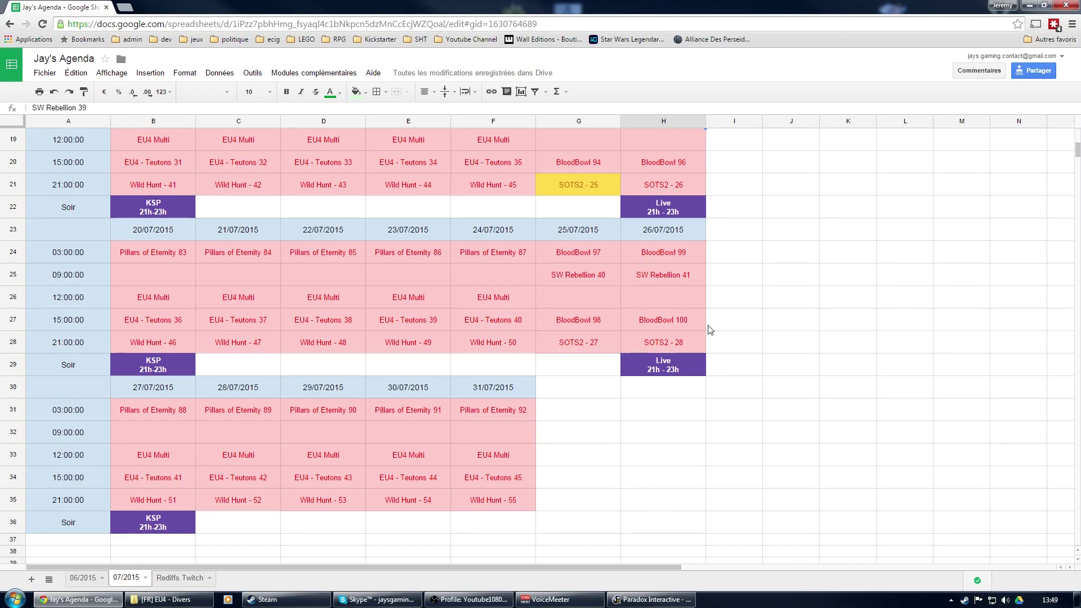
pyautogui.scroll(4, 673, 325)
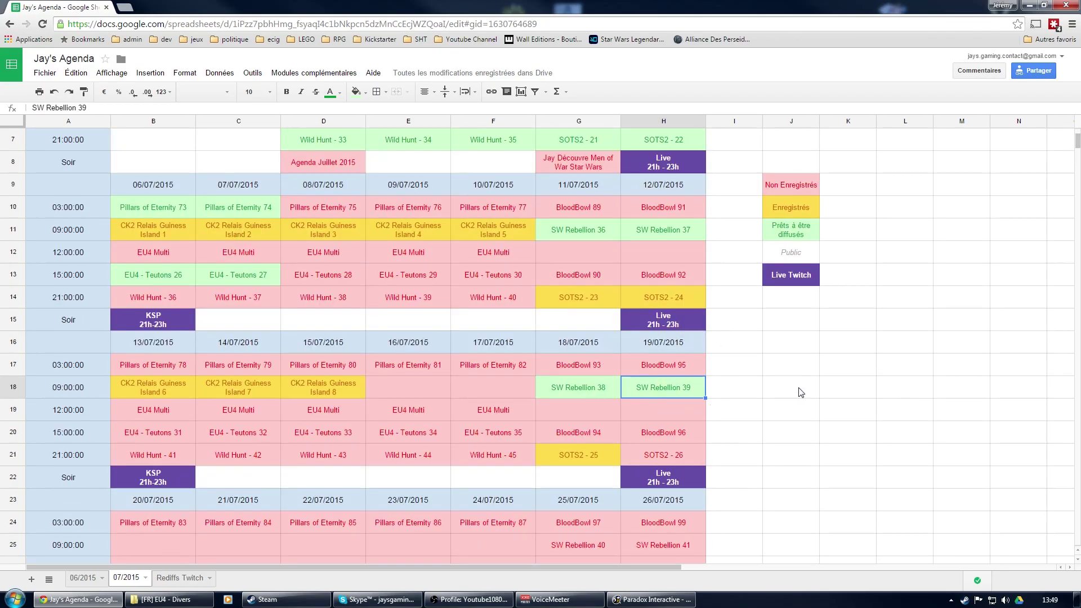
# - Examine the weekend 12:00 slots, from Invisible Inc 9 on 04/07/2015 and the slot on 05/07/2015 through the following July weekends
pyautogui.scroll(2, 657, 366)
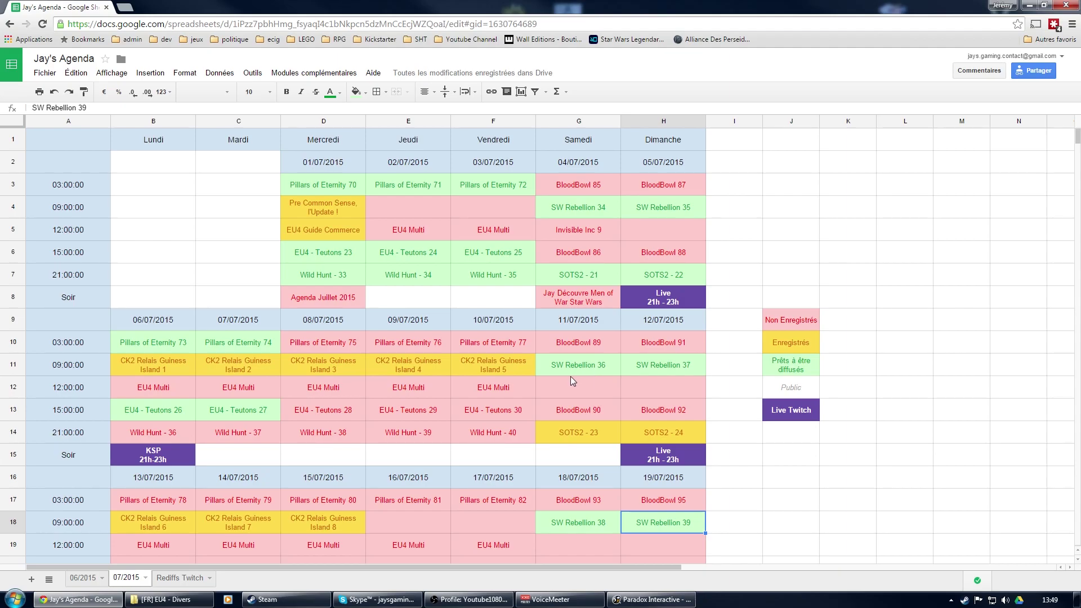
pyautogui.click(598, 230)
pyautogui.click(676, 229)
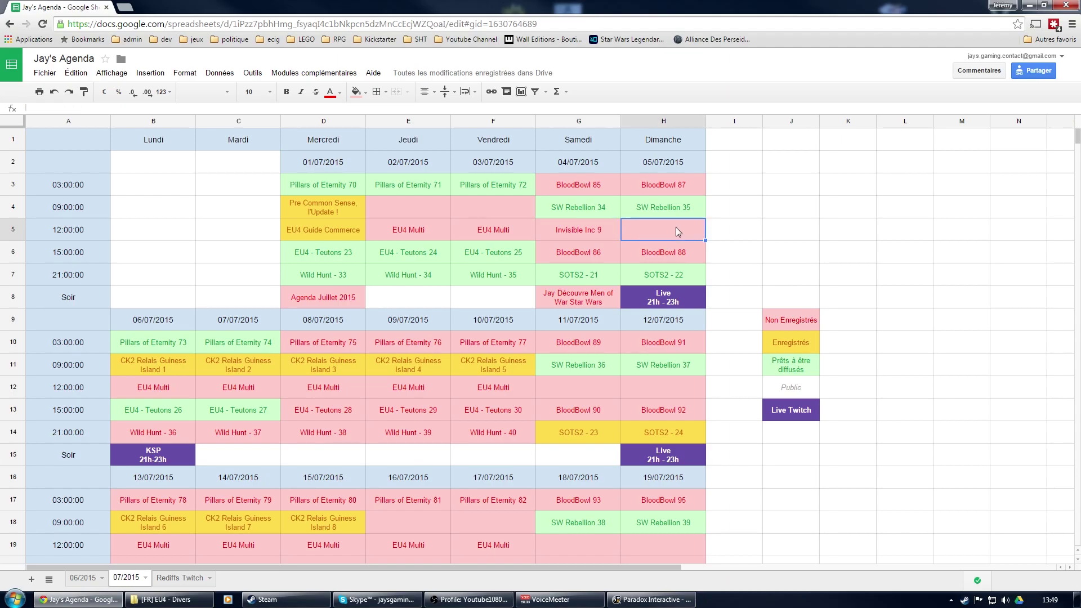
pyautogui.click(574, 237)
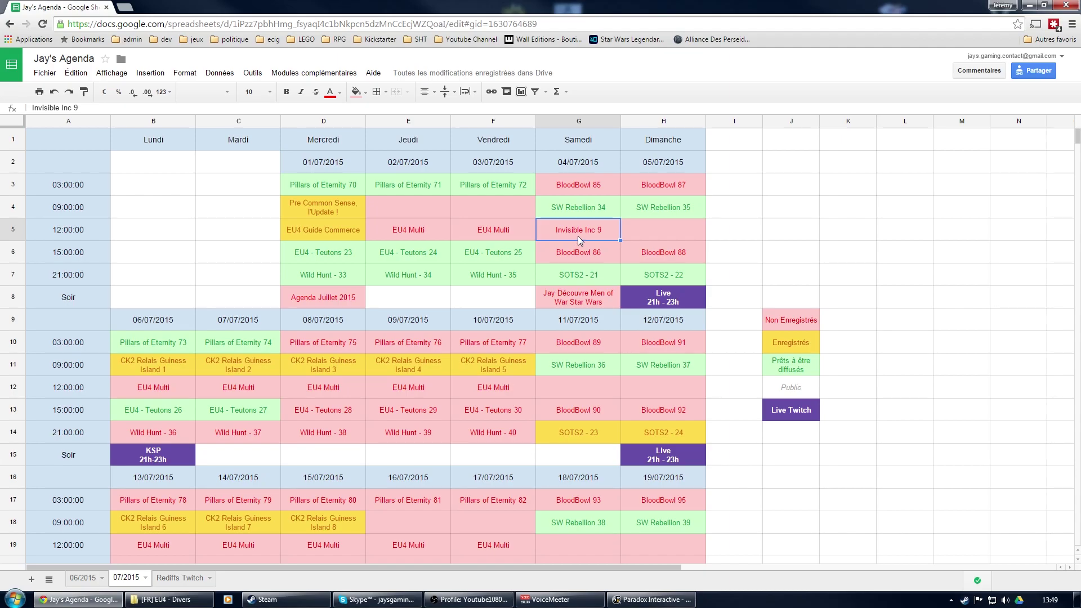
pyautogui.click(674, 236)
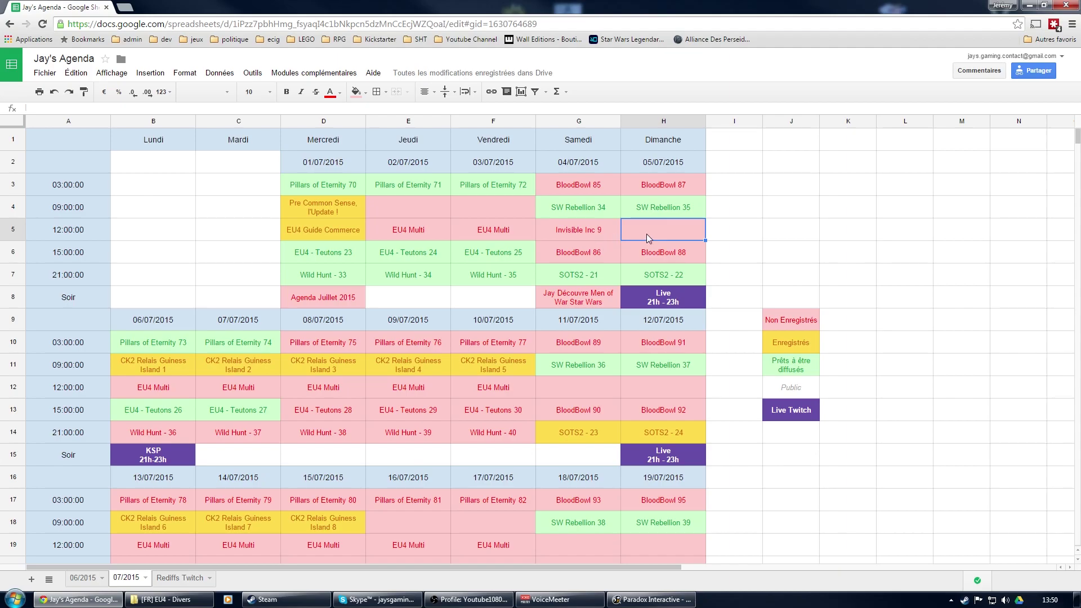
pyautogui.scroll(-2, 713, 394)
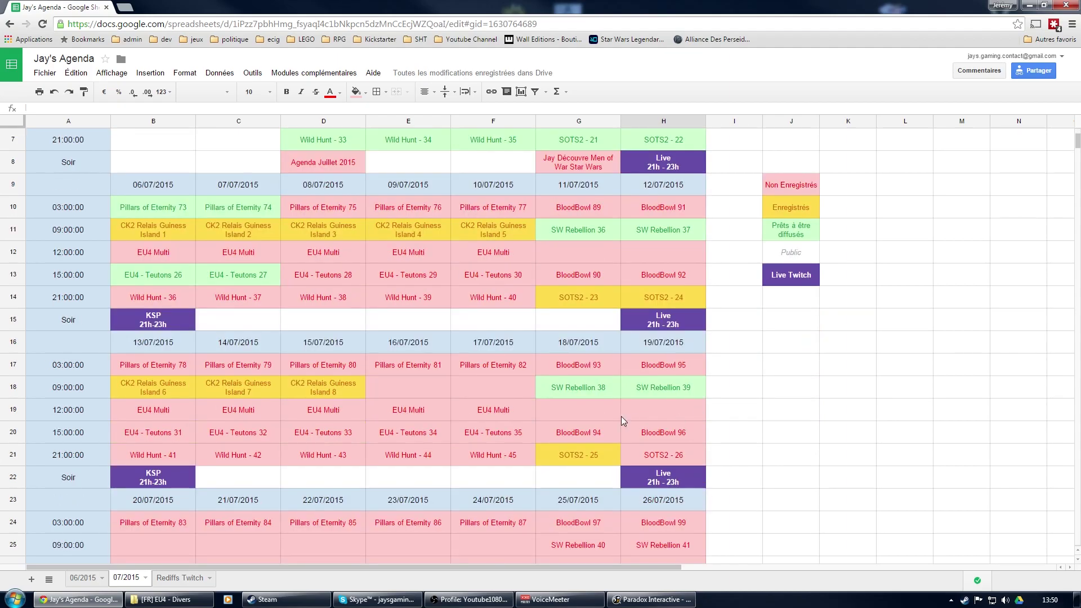
pyautogui.scroll(2, 746, 420)
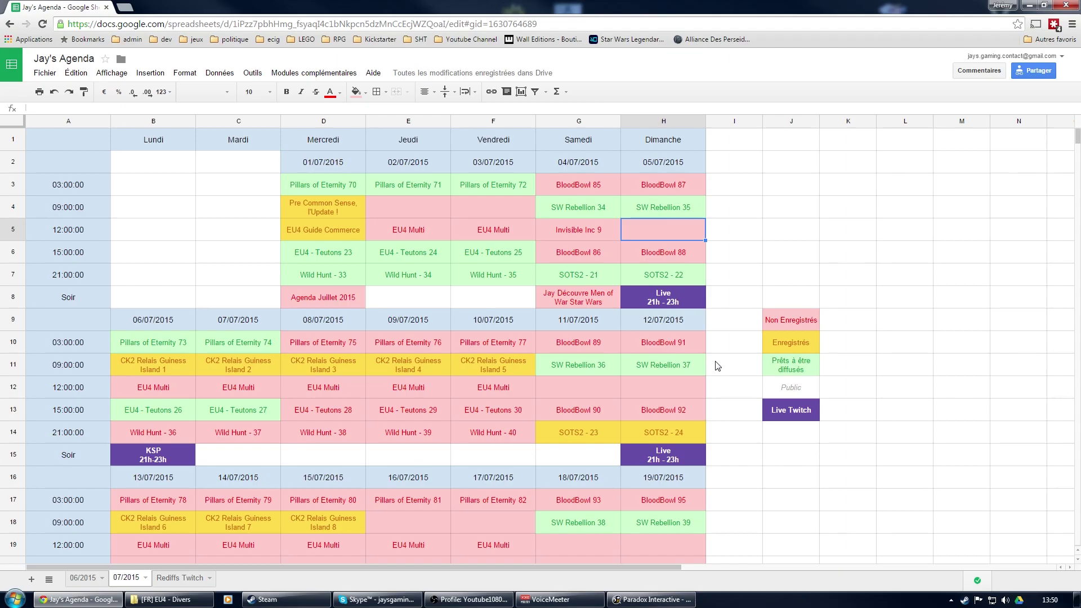
pyautogui.scroll(-3, 718, 366)
pyautogui.scroll(2, 739, 410)
pyautogui.scroll(2, 746, 399)
# - Examine the evening slots, from Jay Découvre Men of War Star Wars on 04/07/2015 to the end of July, and look over the whole month
pyautogui.click(571, 305)
pyautogui.scroll(-2, 385, 411)
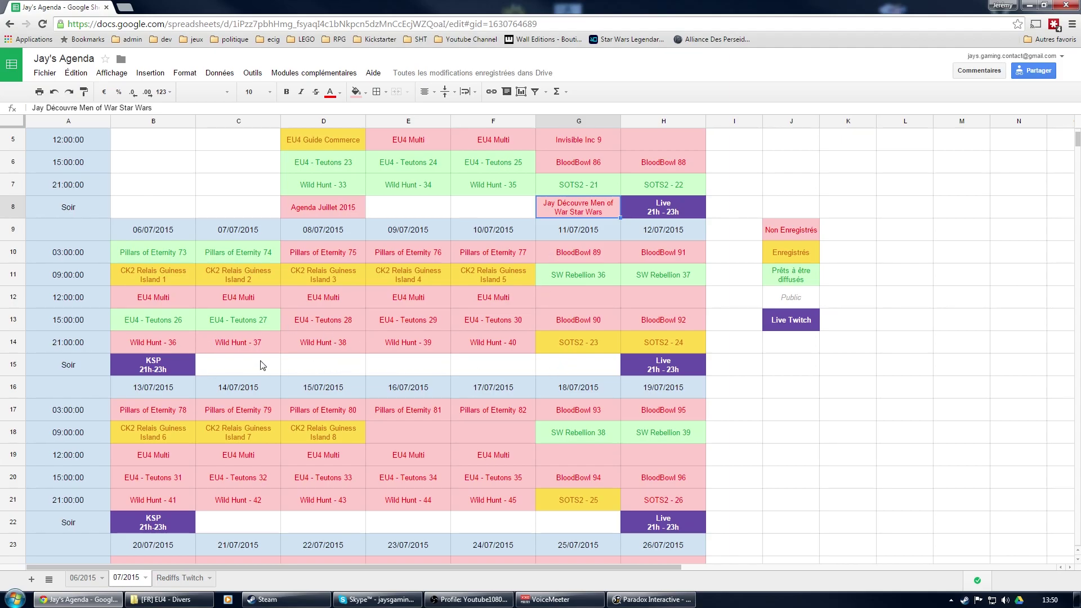
pyautogui.scroll(-6, 414, 381)
pyautogui.scroll(-2, 572, 392)
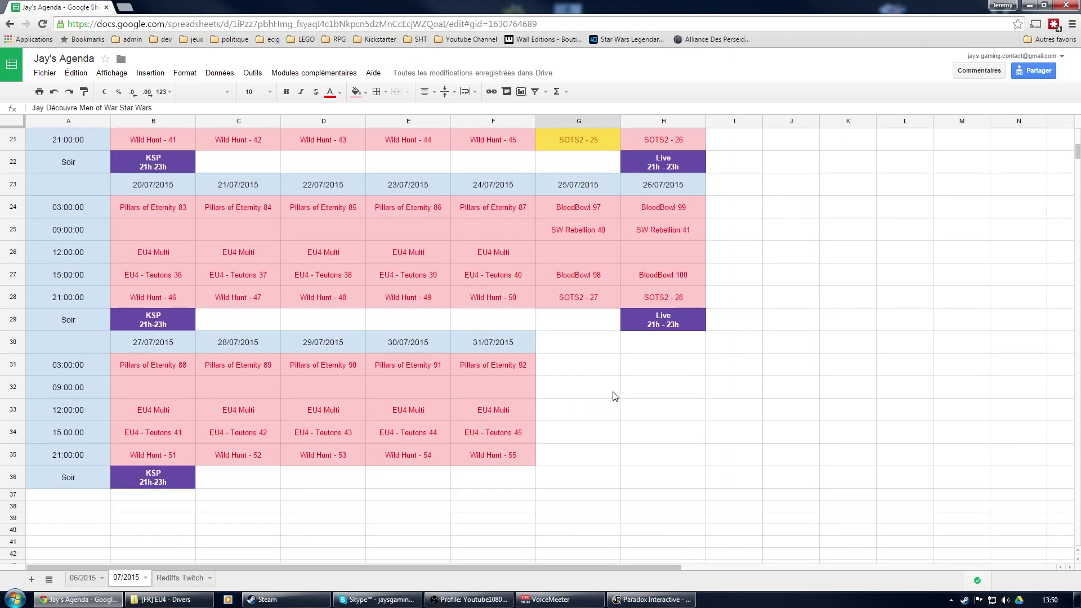
pyautogui.scroll(10, 614, 391)
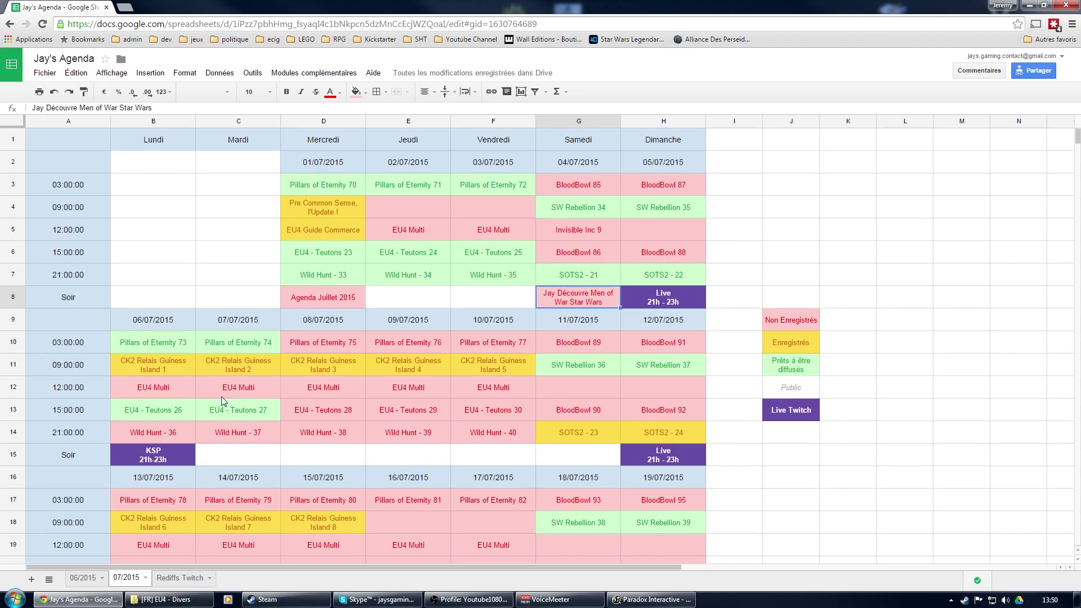
pyautogui.scroll(-6, 397, 421)
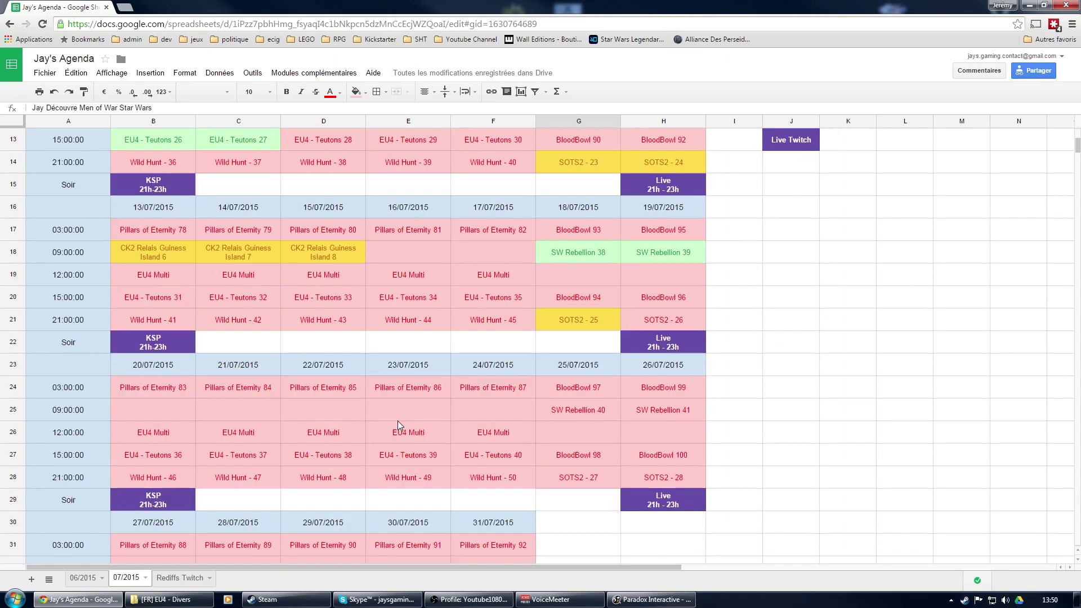
pyautogui.scroll(-1, 398, 420)
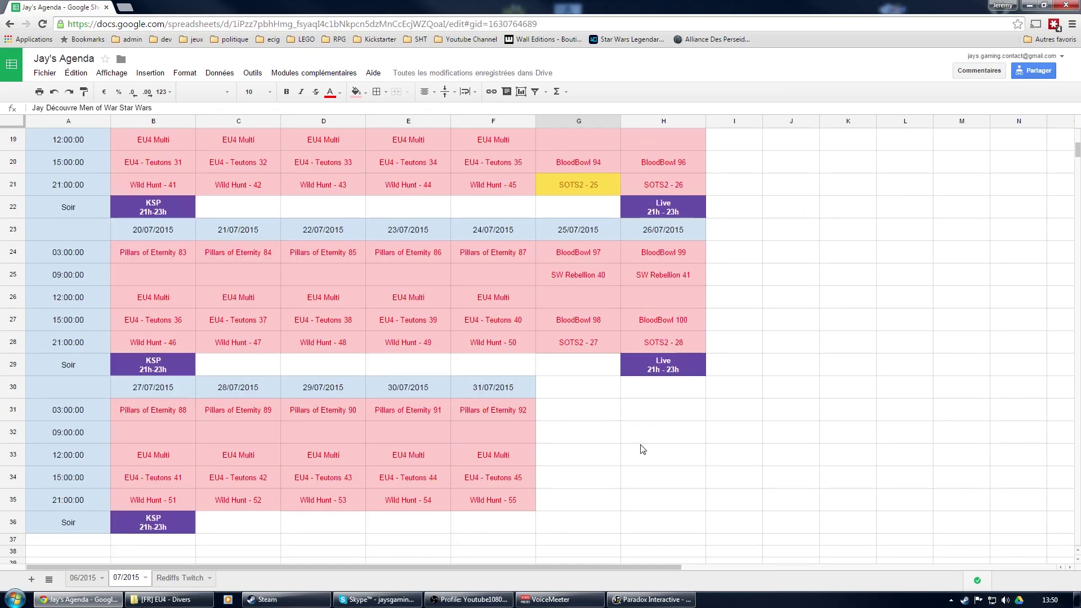
pyautogui.scroll(2, 708, 460)
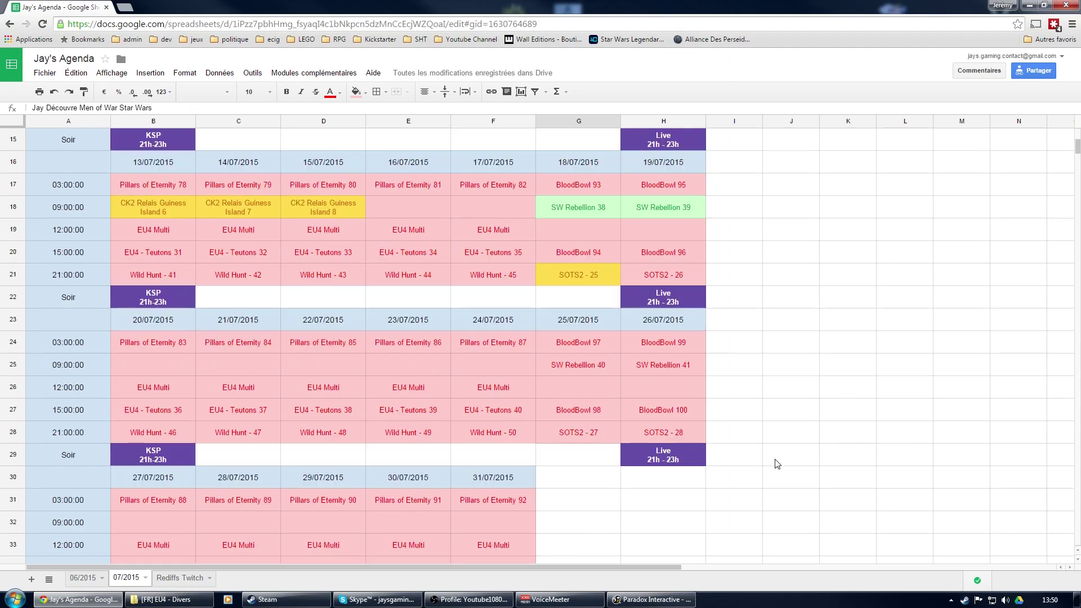
pyautogui.scroll(5, 777, 463)
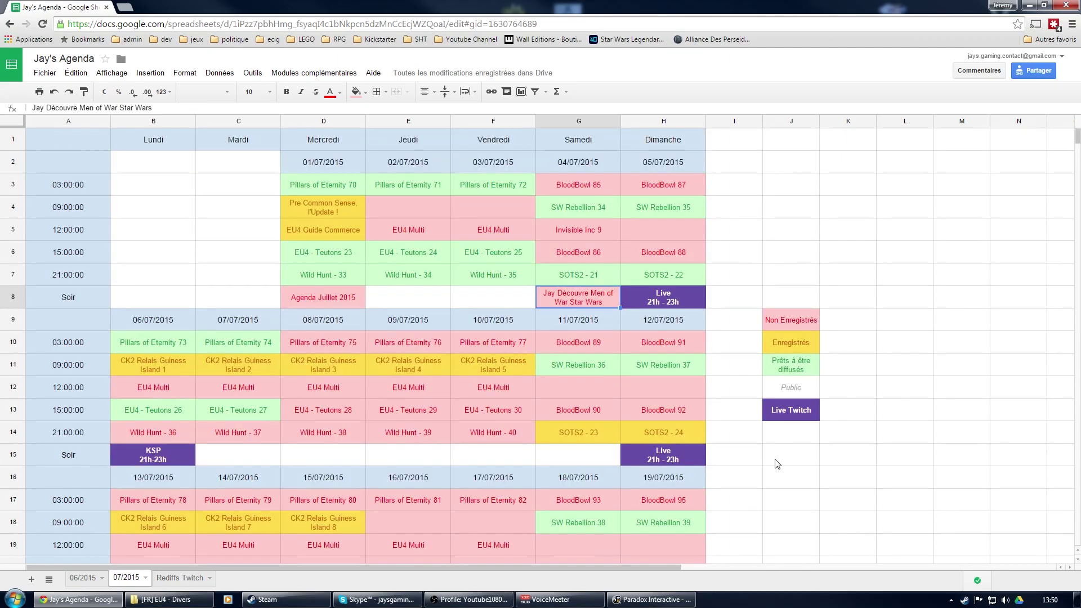
pyautogui.scroll(-3, 776, 464)
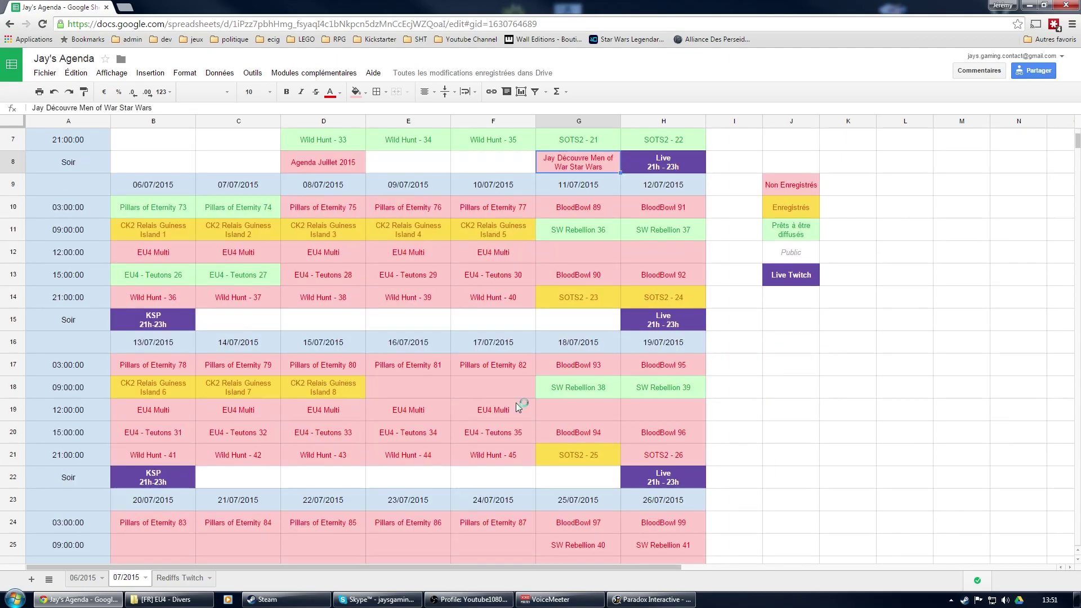
pyautogui.scroll(2, 527, 416)
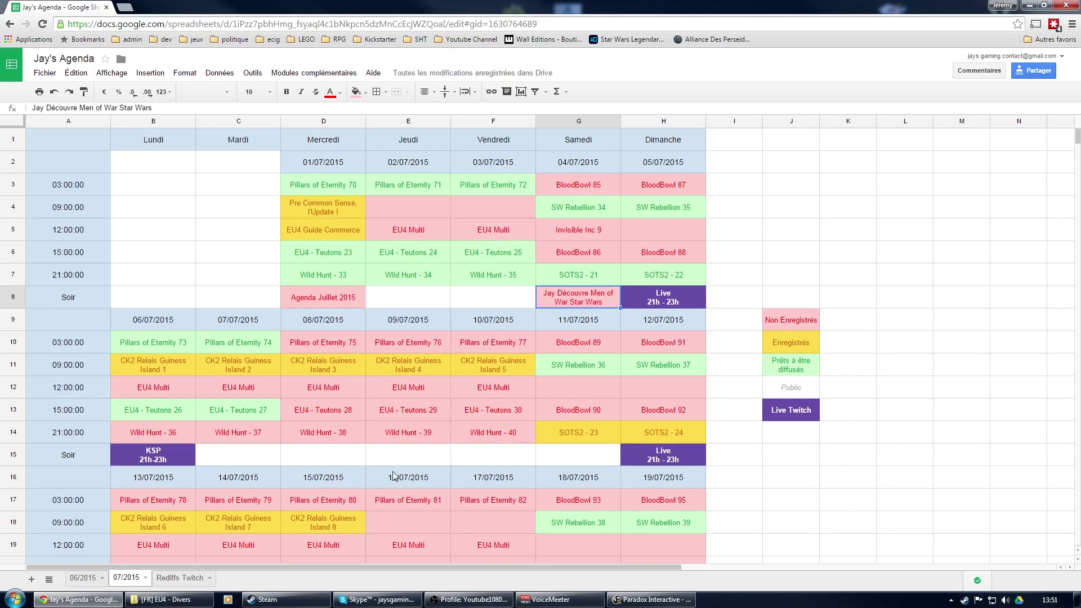
# - On the Rediffs Twitch sheet, copy KSP 28's format onto the Friday and Saturday KSP block and clear entries KSP 28 to KSP 31
pyautogui.click(174, 583)
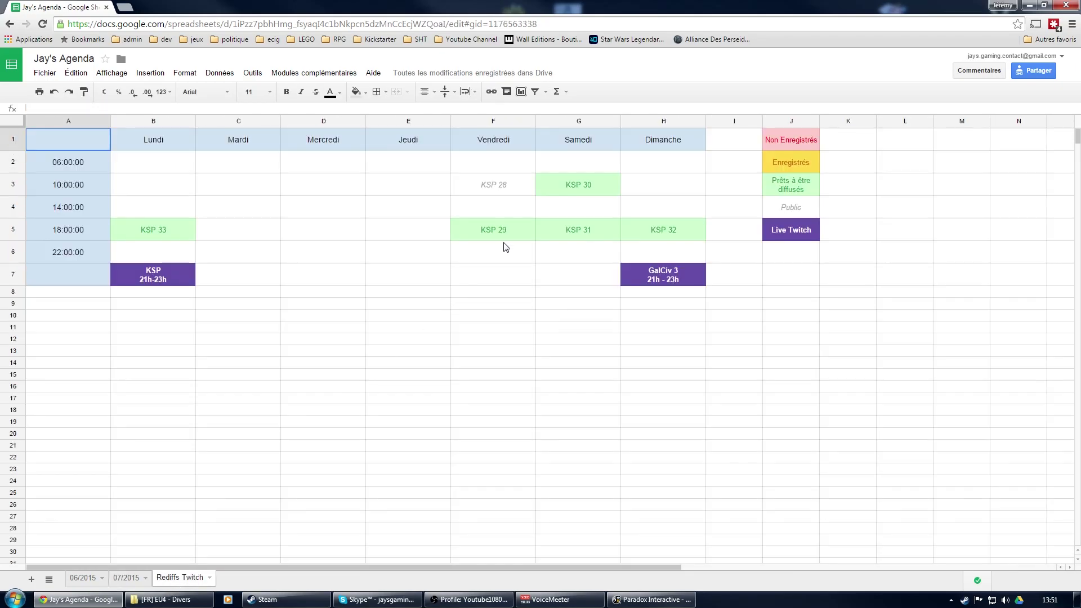
pyautogui.click(494, 188)
pyautogui.click(84, 91)
pyautogui.moveTo(503, 194)
pyautogui.mouseDown()
pyautogui.moveTo(674, 251)
pyautogui.moveTo(671, 232)
pyautogui.moveTo(583, 238)
pyautogui.mouseUp()
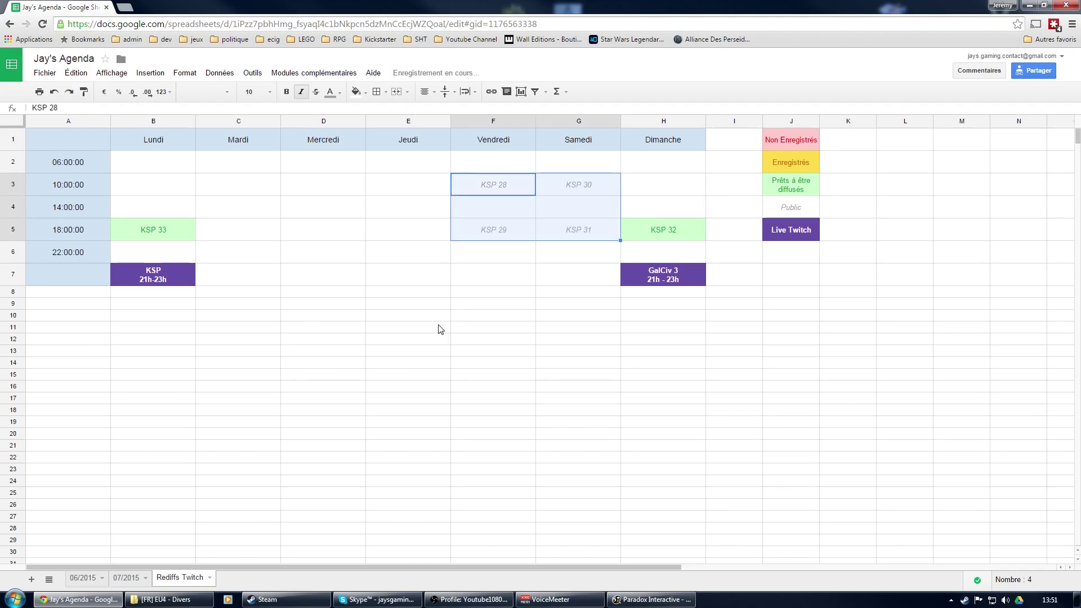
pyautogui.press('Delete')
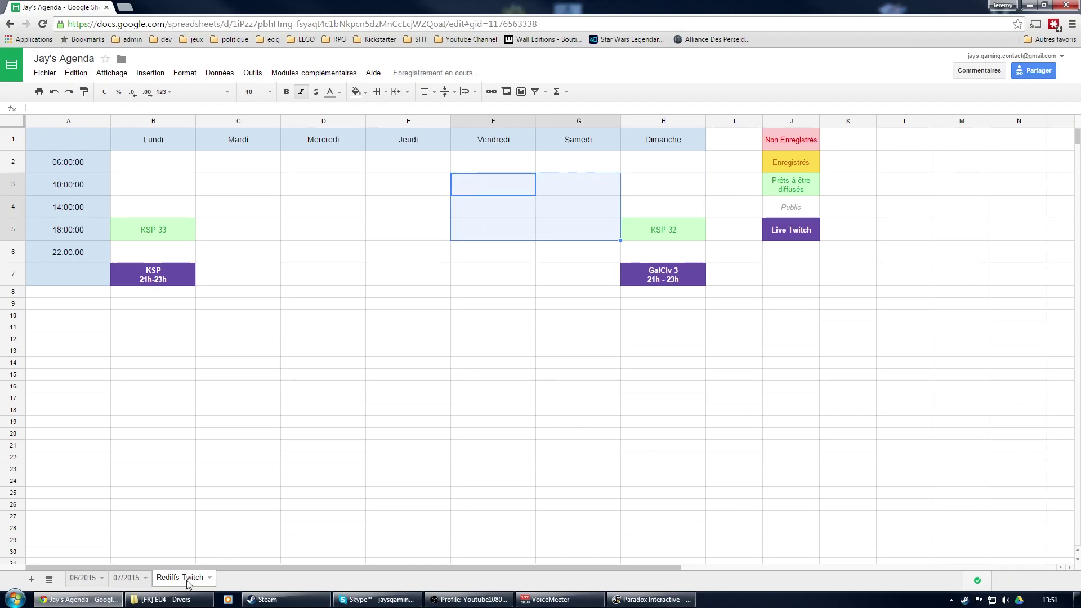
pyautogui.click(396, 276)
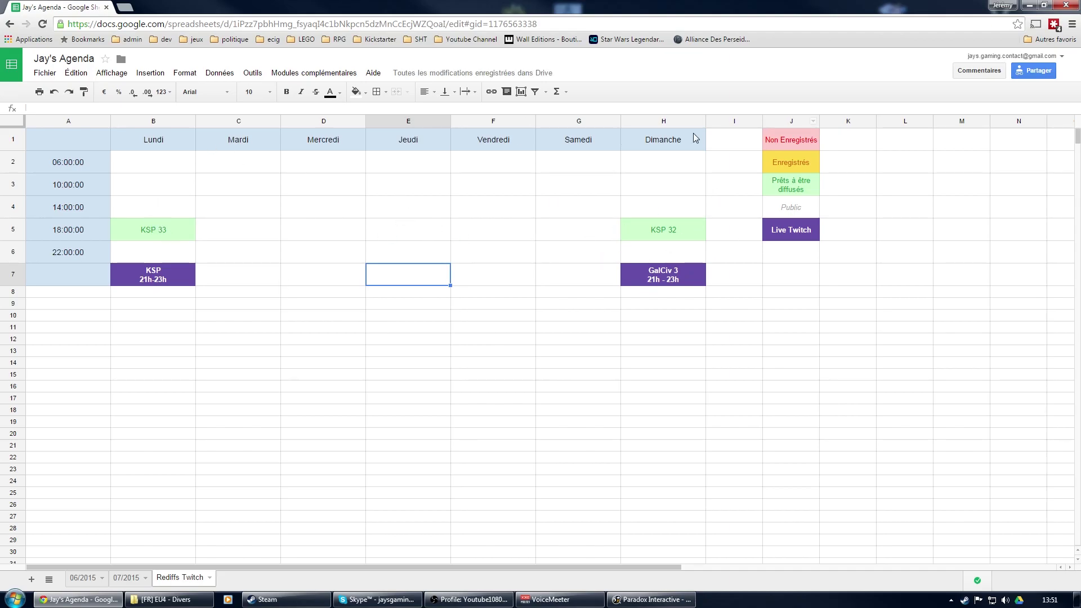
# - Compare Monday's 18:00 KSP 33 rerun with the KSP 21h-23h live slot, then switch to the 06/2015 sheet
pyautogui.click(187, 238)
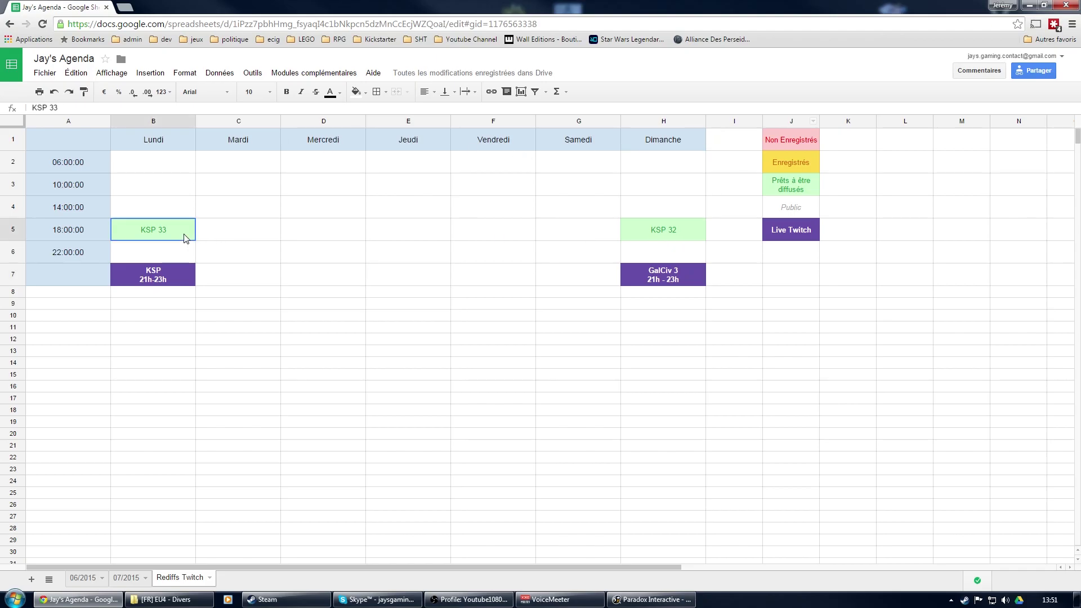
pyautogui.click(155, 276)
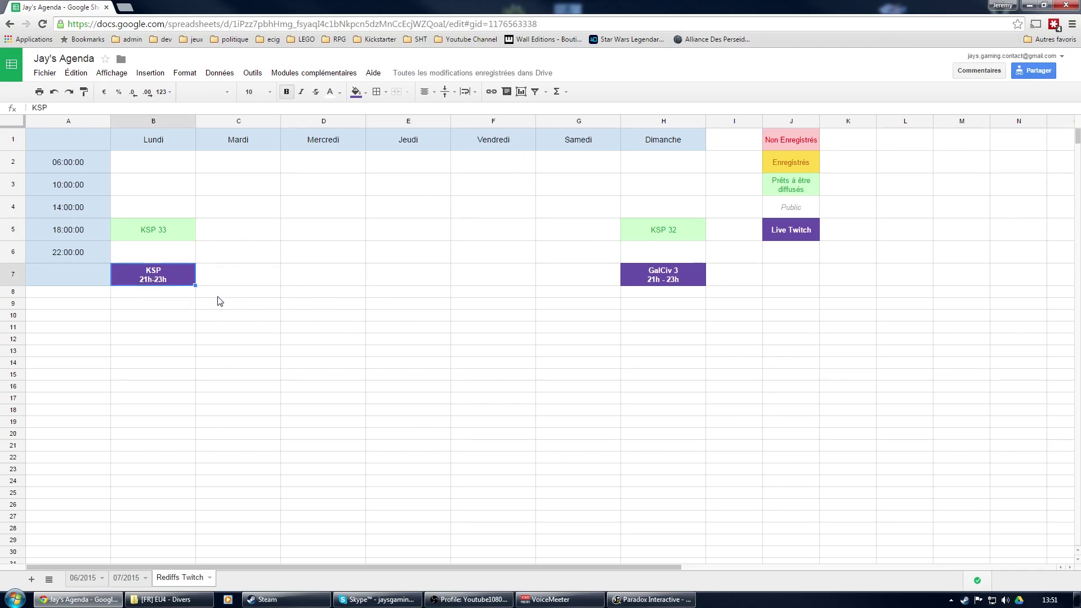
pyautogui.click(157, 237)
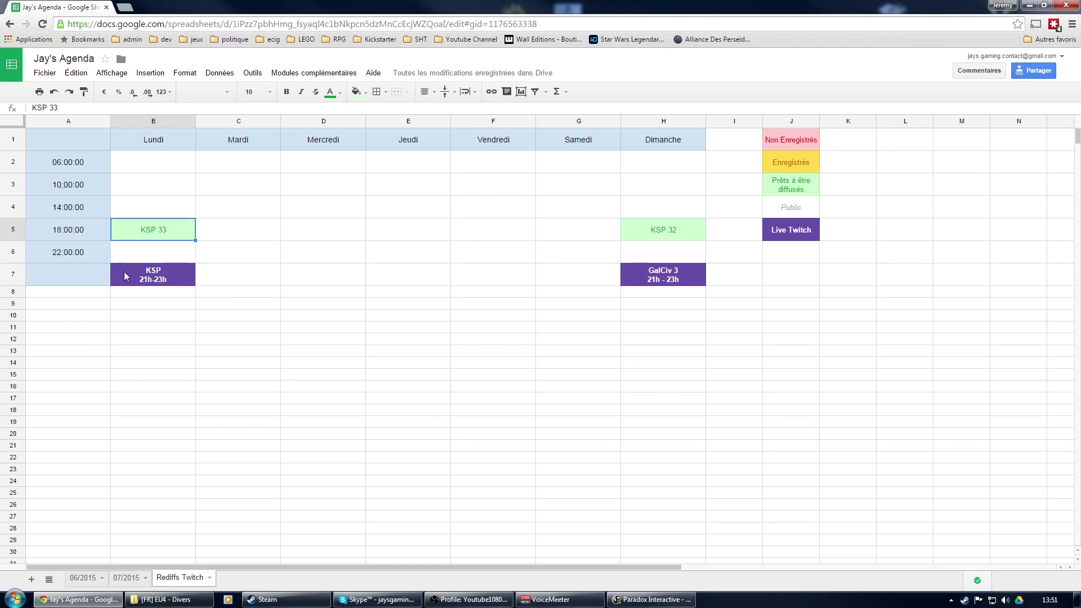
pyautogui.click(138, 282)
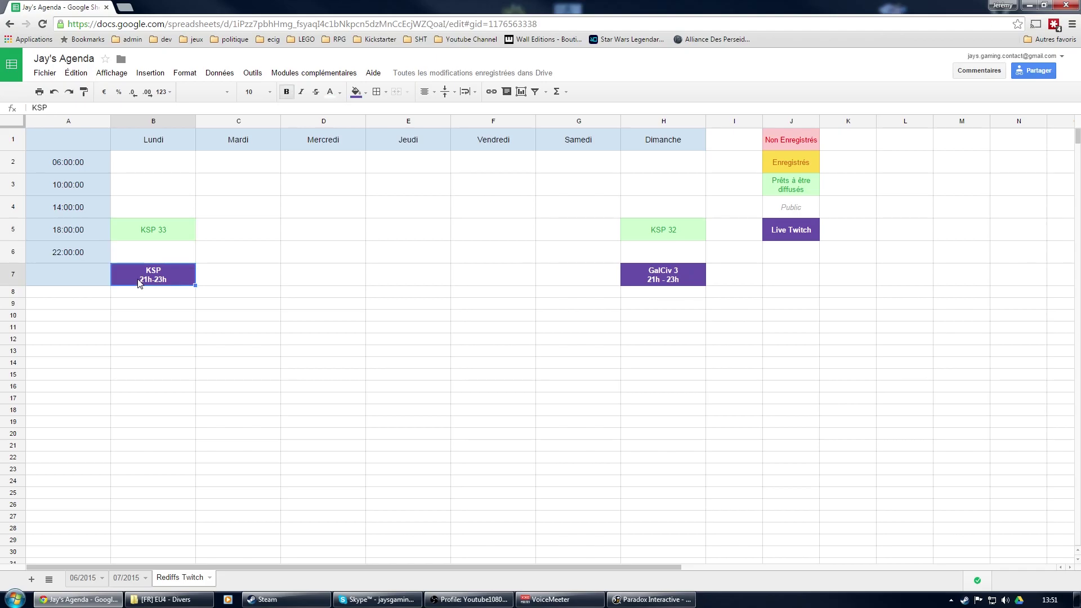
pyautogui.click(75, 579)
# - Open YouTube in a new browser tab and go to the À propos page of the Jays Gaming channel
pyautogui.click(125, 8)
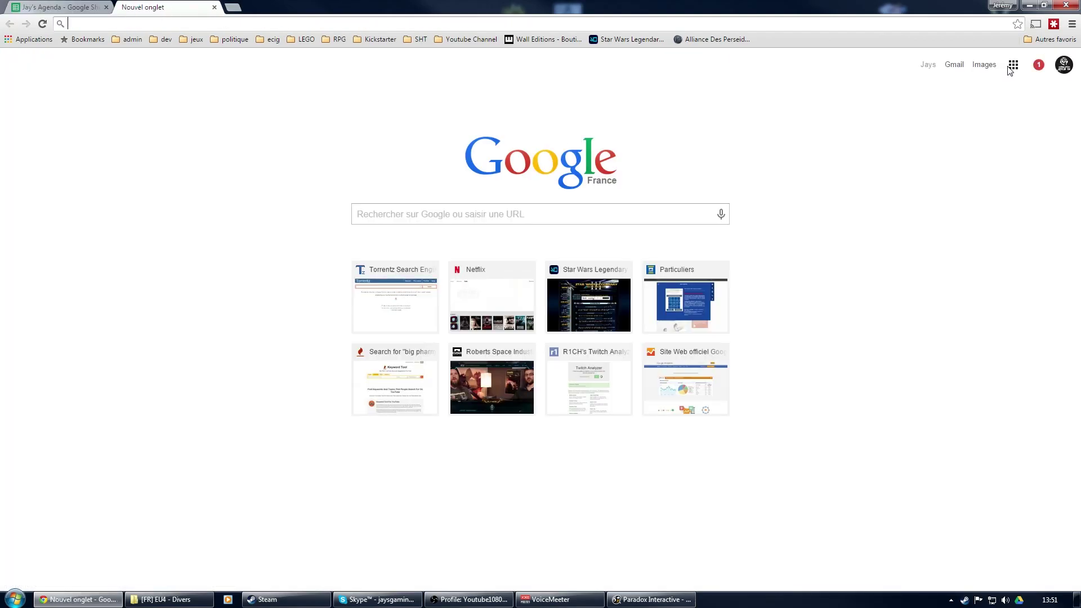
pyautogui.click(1014, 66)
pyautogui.click(940, 172)
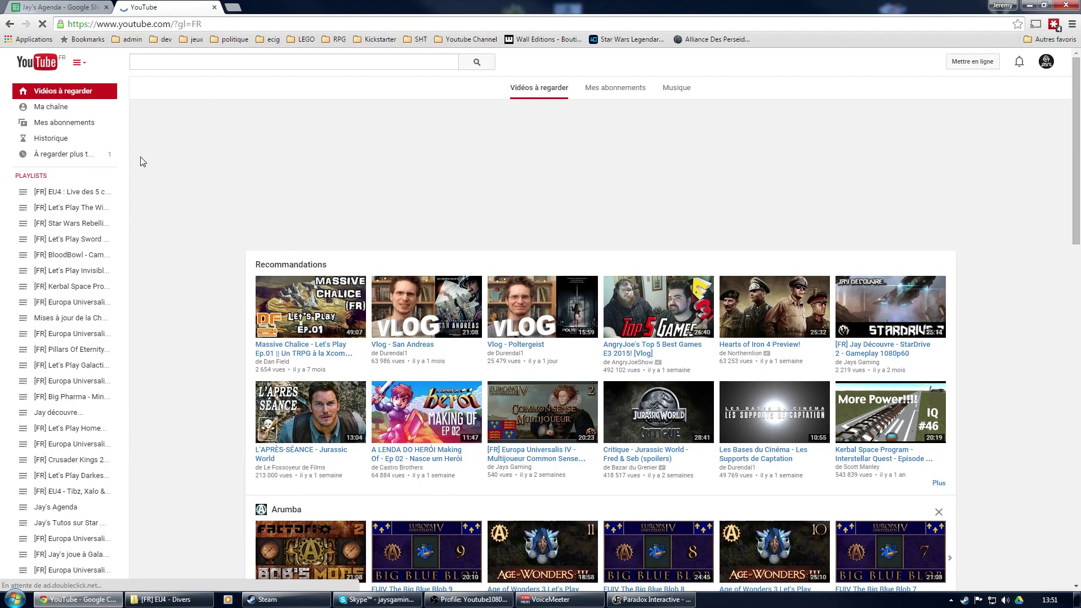
pyautogui.click(50, 106)
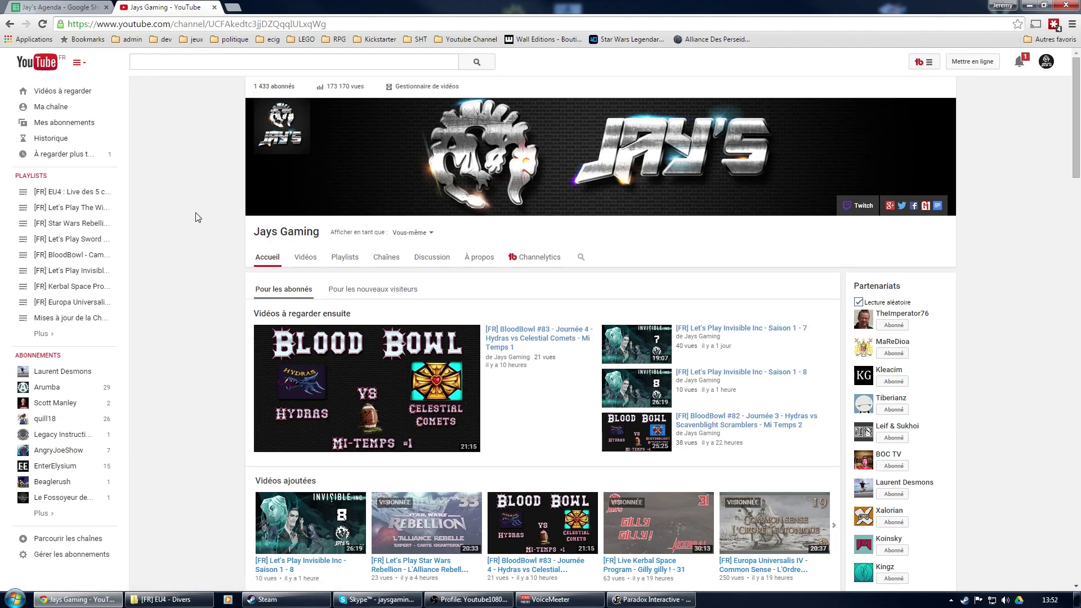
pyautogui.click(478, 257)
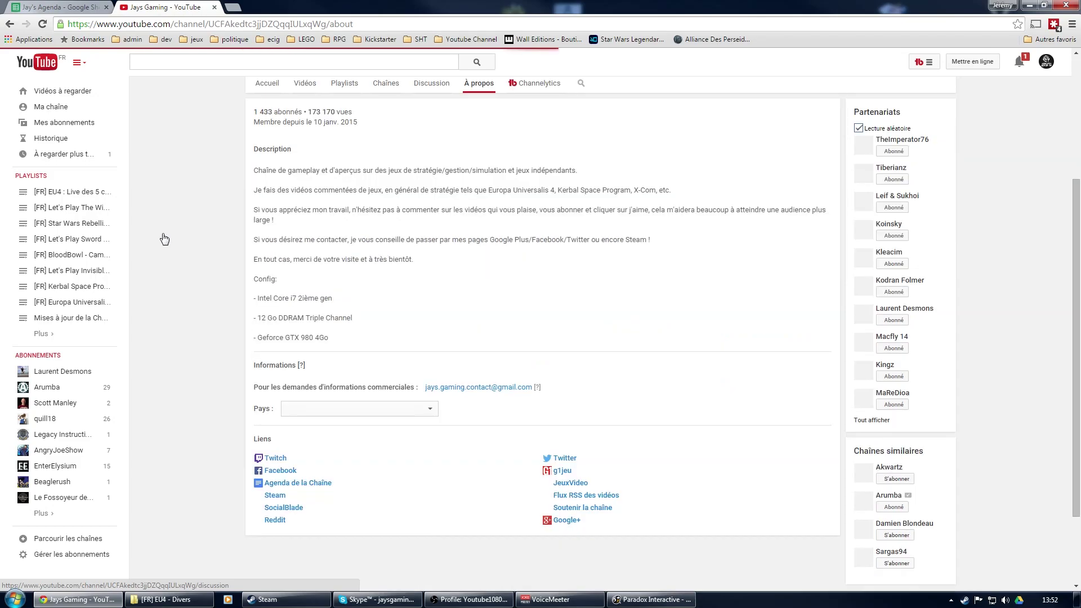
# - Review the channel's description, partner channels and list of external links on the À propos page
pyautogui.scroll(4, 181, 381)
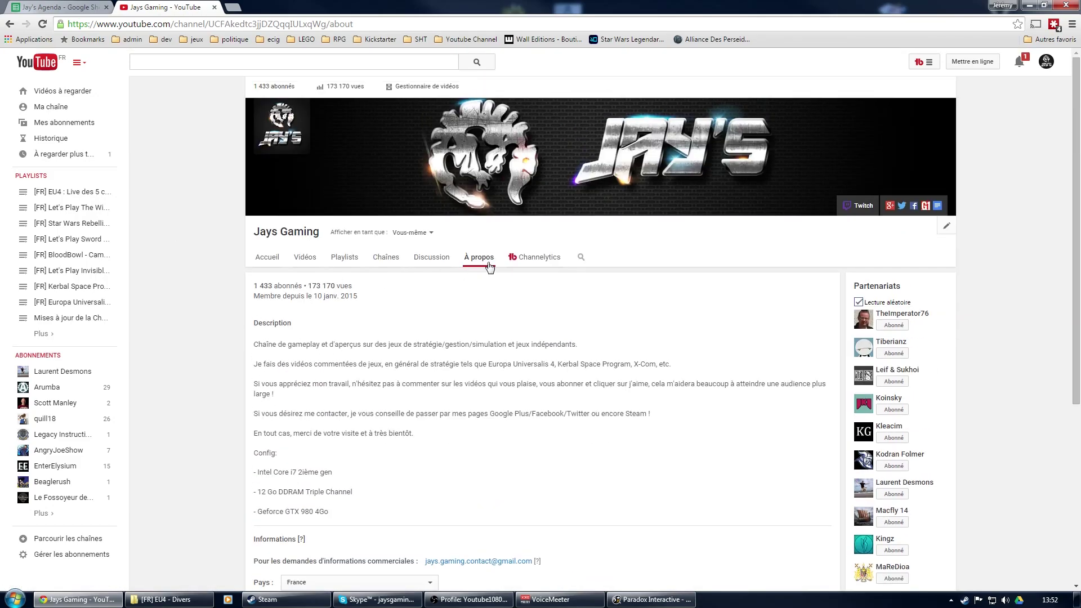
pyautogui.scroll(-1, 440, 276)
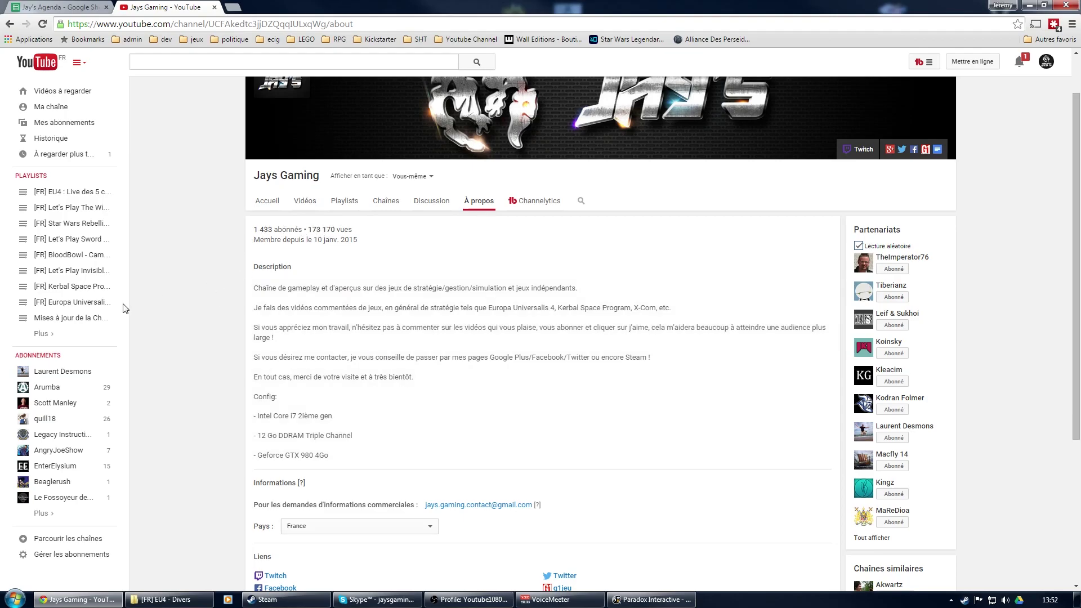
pyautogui.scroll(-2, 201, 316)
pyautogui.scroll(1, 229, 187)
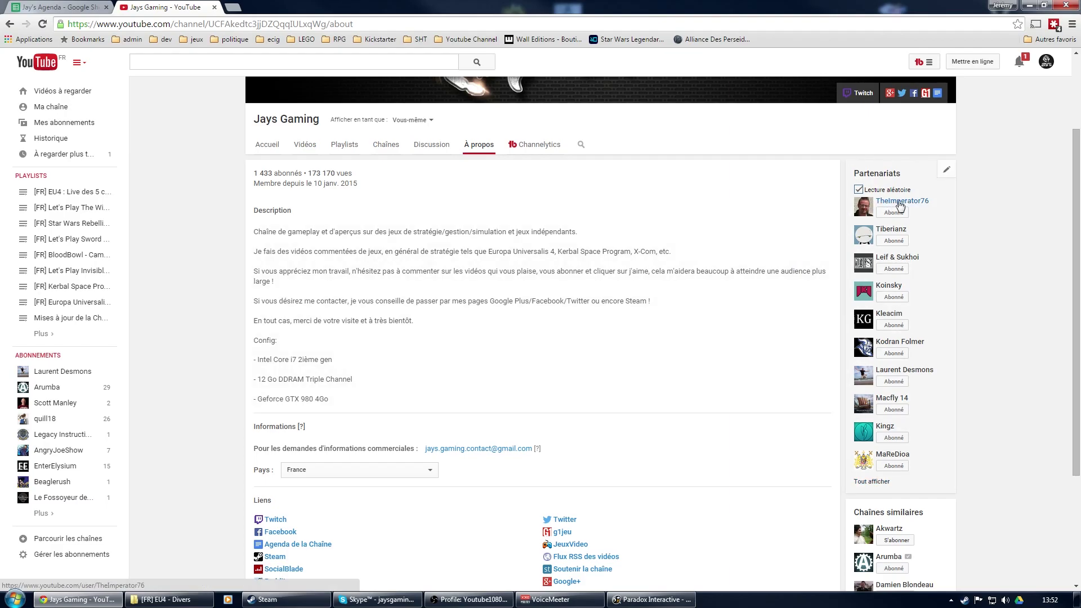
pyautogui.scroll(-3, 174, 338)
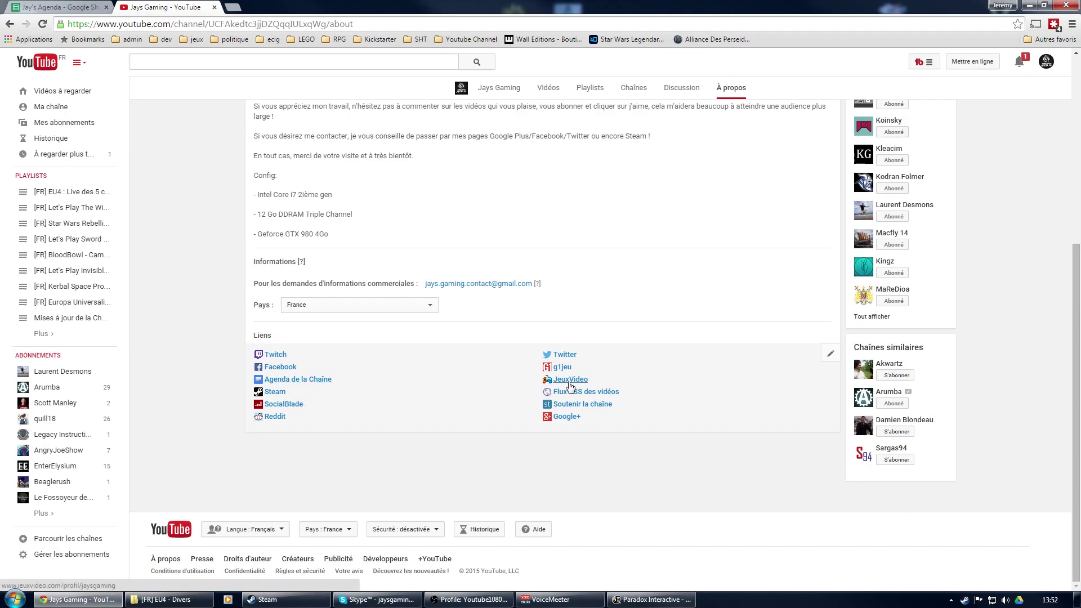
# - Open the channel's SocialBlade, Reddit and Steam links in separate background tabs, keeping the À propos page in view
pyautogui.middleClick(286, 407)
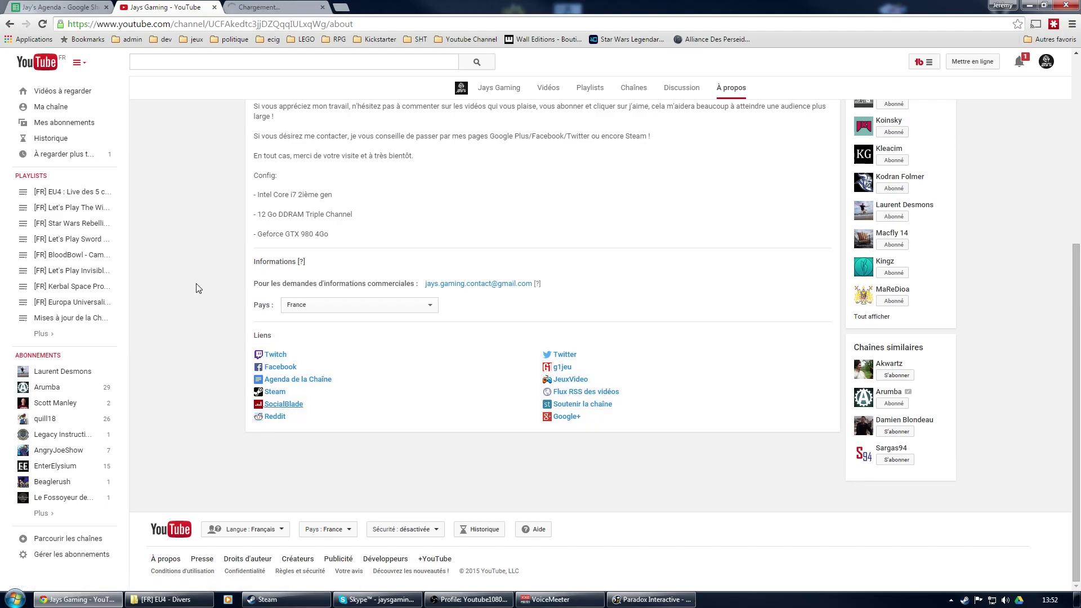
pyautogui.middleClick(274, 417)
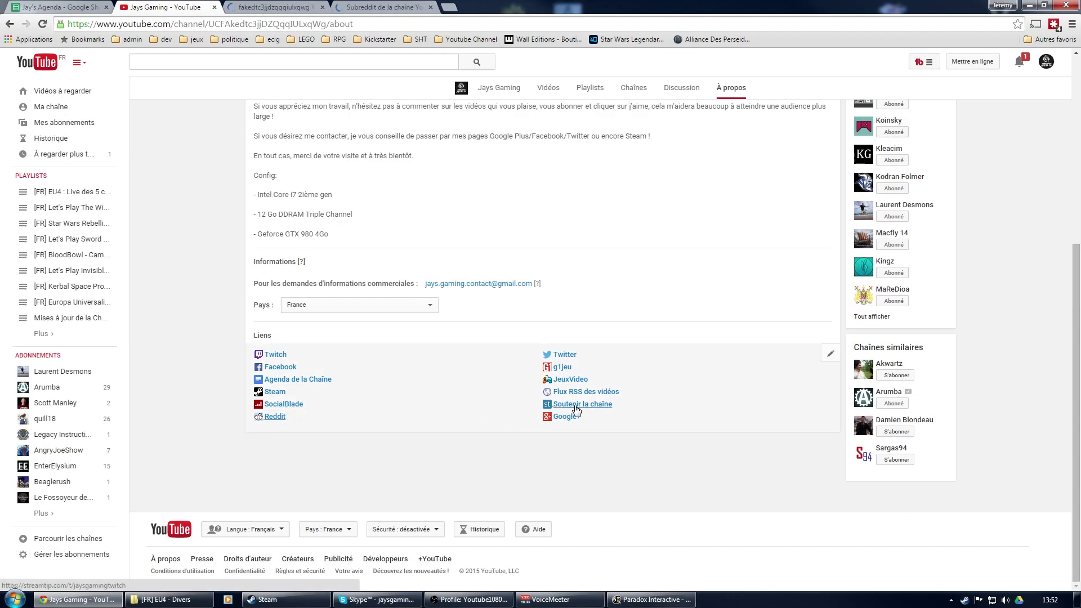
pyautogui.middleClick(559, 393)
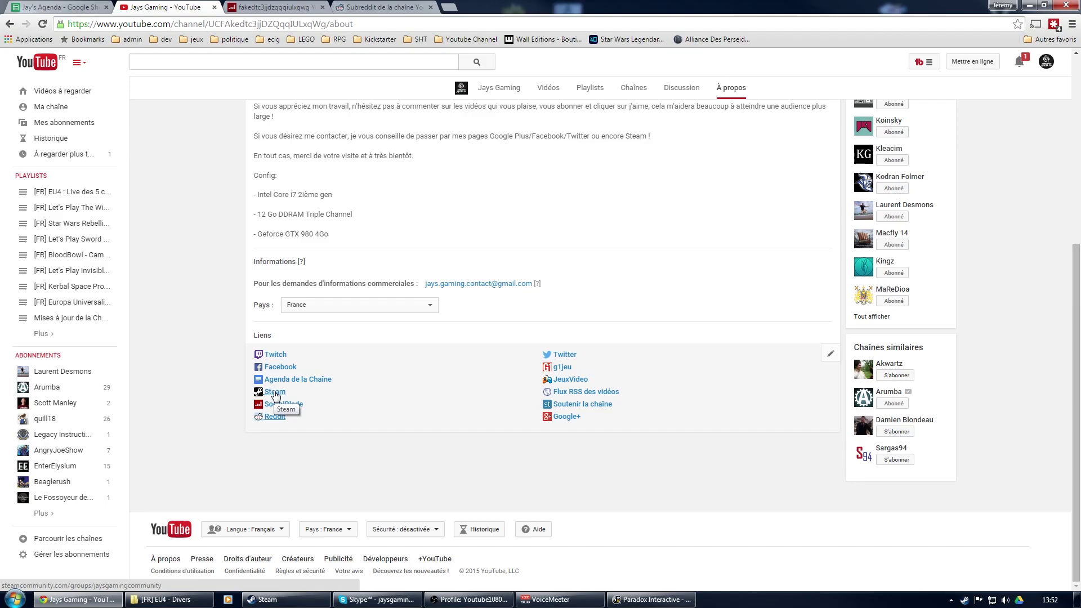
pyautogui.middleClick(275, 394)
pyautogui.scroll(5, 236, 337)
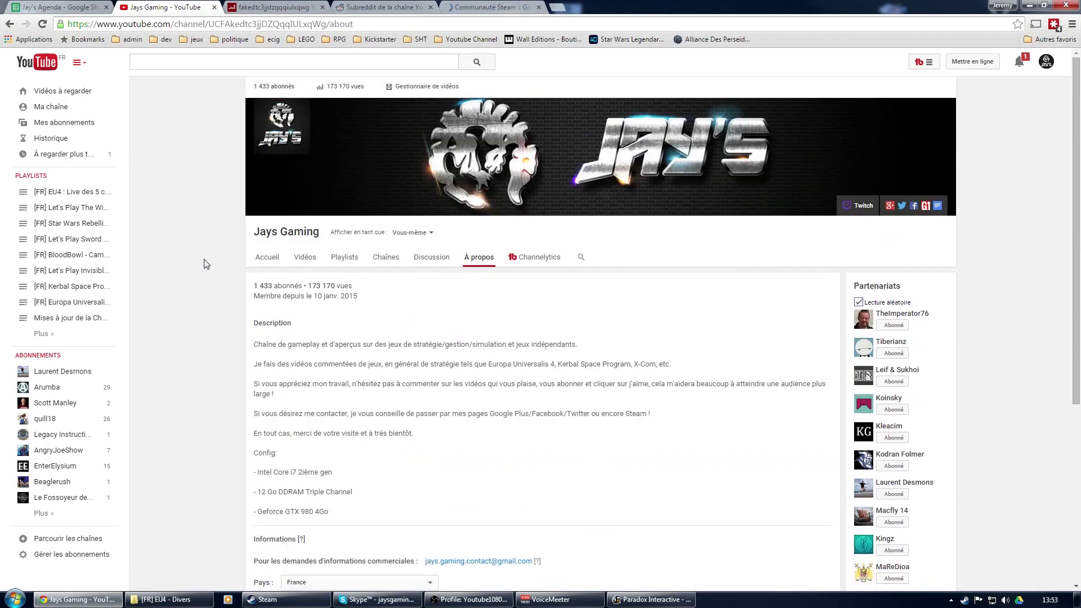
# - Switch to the SocialBlade tab and review the channel's daily subscriber, video view and estimated earnings statistics
pyautogui.click(259, 5)
pyautogui.scroll(-5, 146, 276)
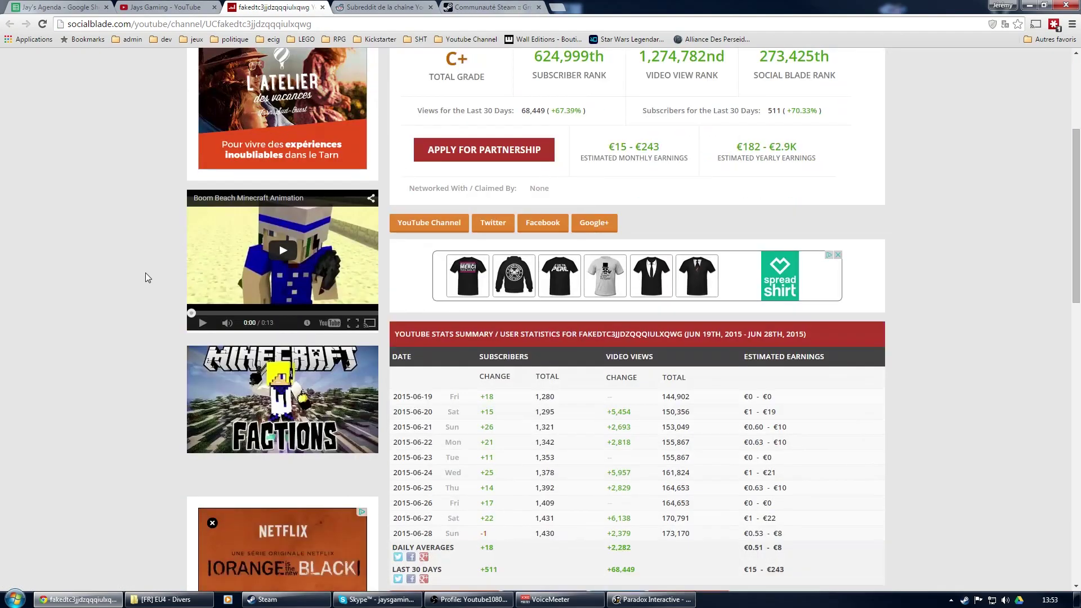
pyautogui.scroll(-3, 629, 369)
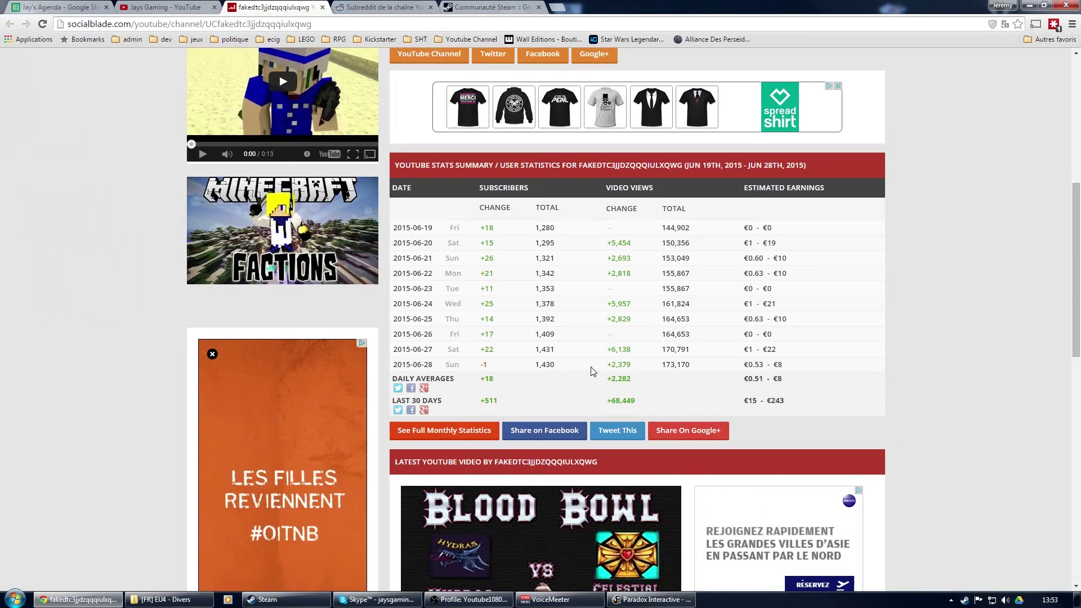
pyautogui.scroll(-8, 941, 354)
pyautogui.scroll(8, 941, 354)
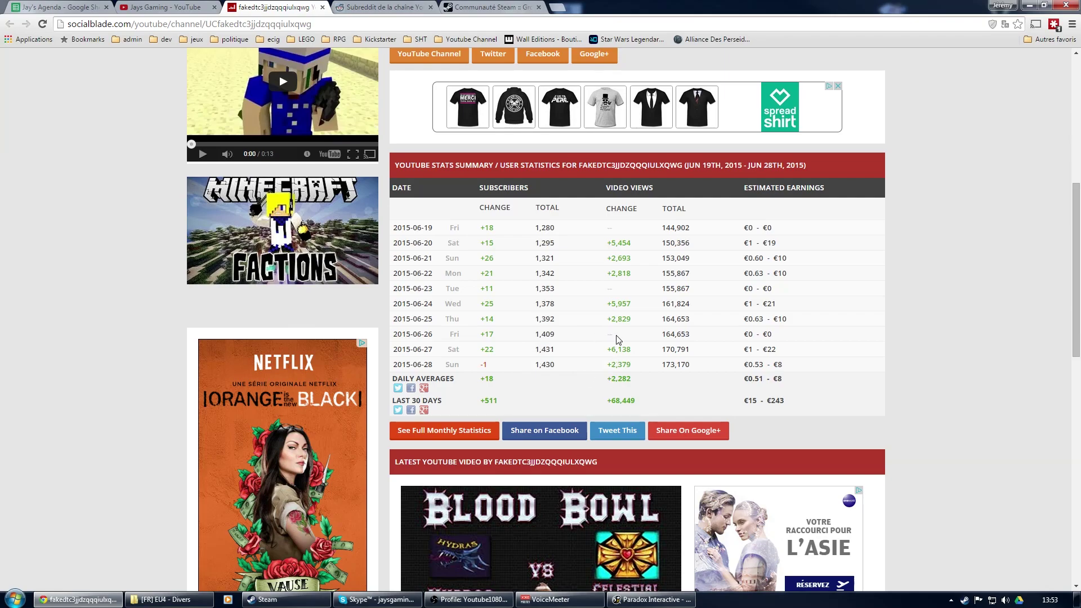
# - View the channel's Live Statistics on SocialBlade, then close the SocialBlade tab to show the subreddit
pyautogui.scroll(7, 893, 343)
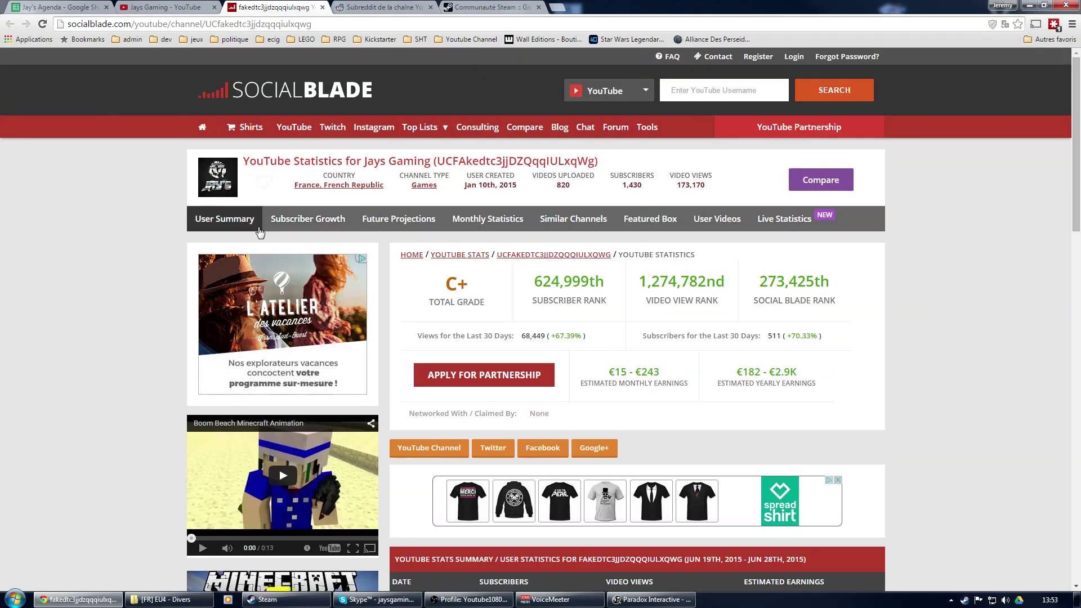
pyautogui.click(784, 220)
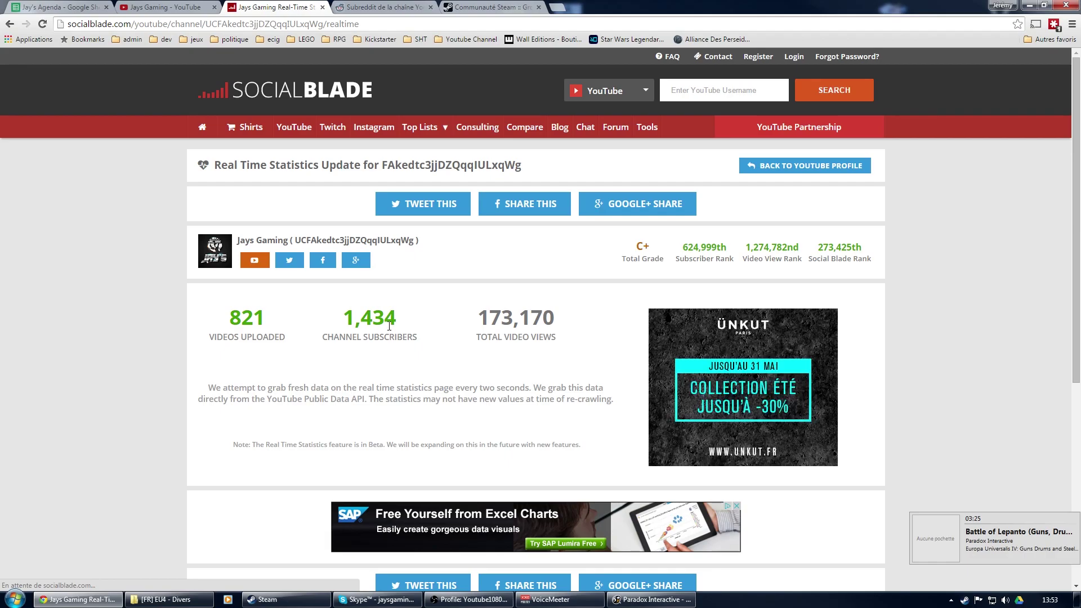
pyautogui.click(322, 7)
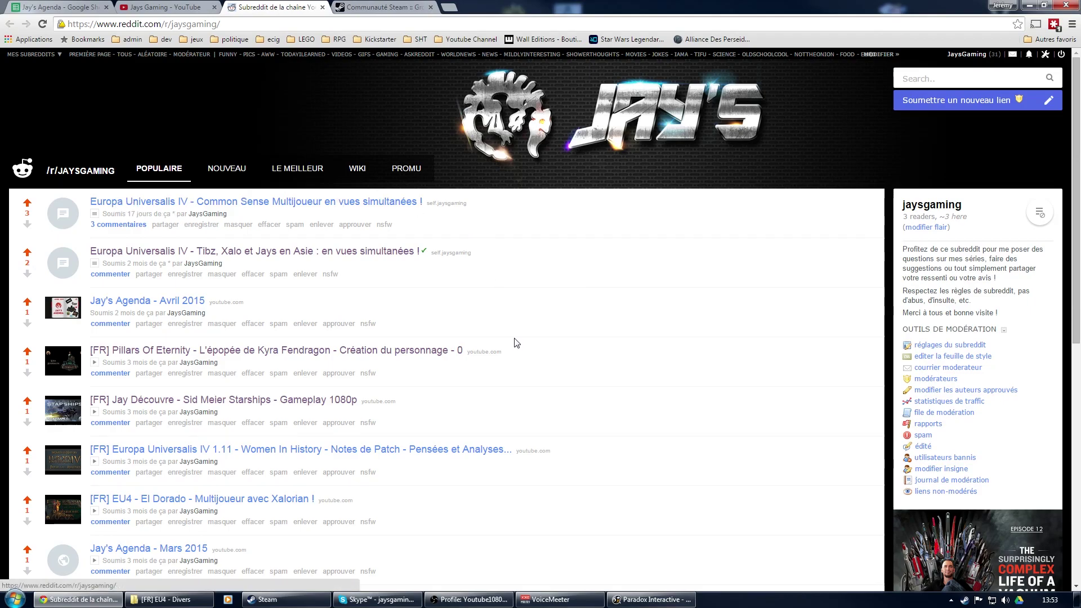
# - Look through the jaysgaming subreddit's posts and open "Europa Universalis IV - Common Sense Multijoueur en vues simultanées !"
pyautogui.scroll(-6, 647, 345)
pyautogui.scroll(6, 646, 345)
pyautogui.click(314, 207)
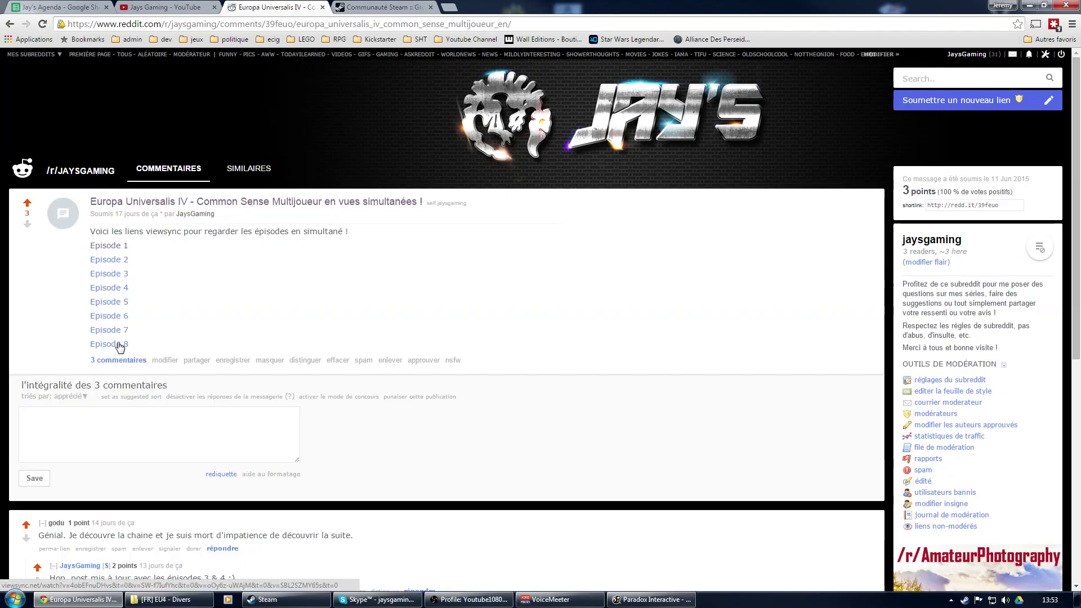
# - Review the post's comments, then view the Episode 1 ViewSync link in its own tab and close that tab
pyautogui.scroll(-5, 438, 330)
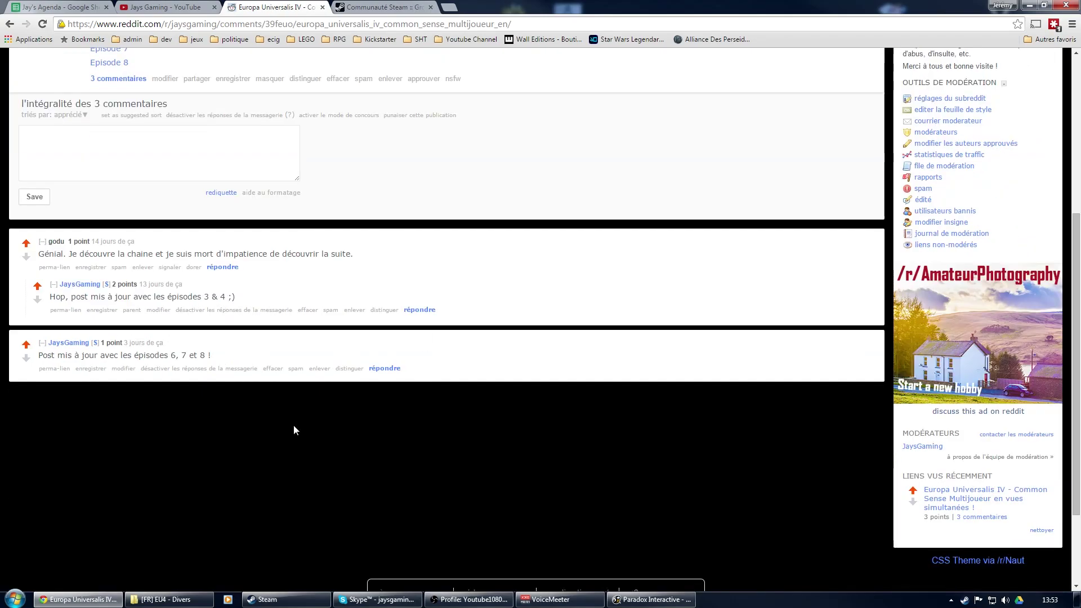
pyautogui.scroll(5, 294, 431)
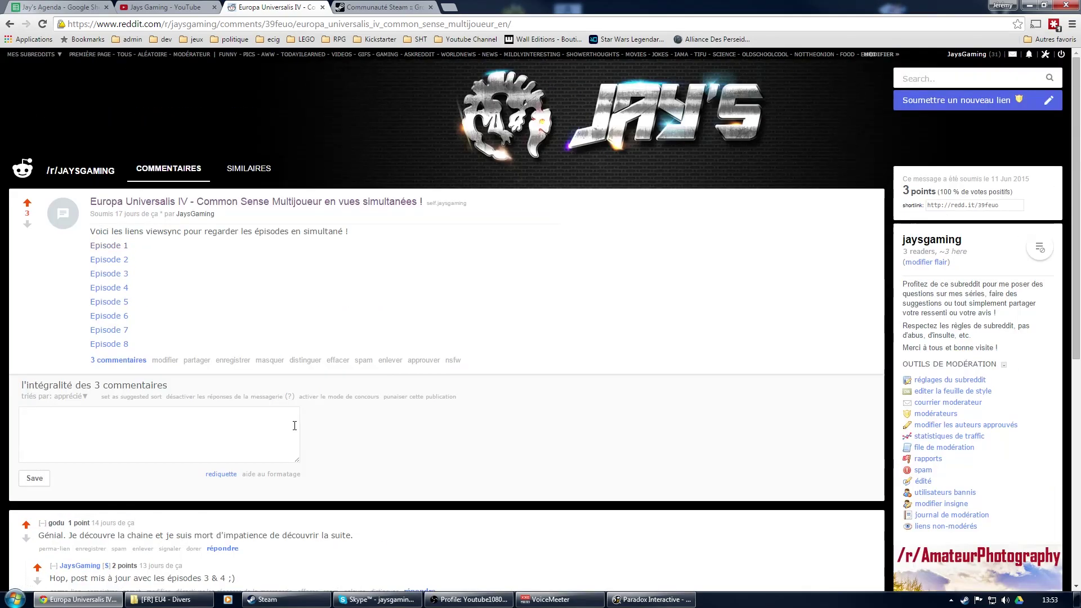
pyautogui.click(121, 247)
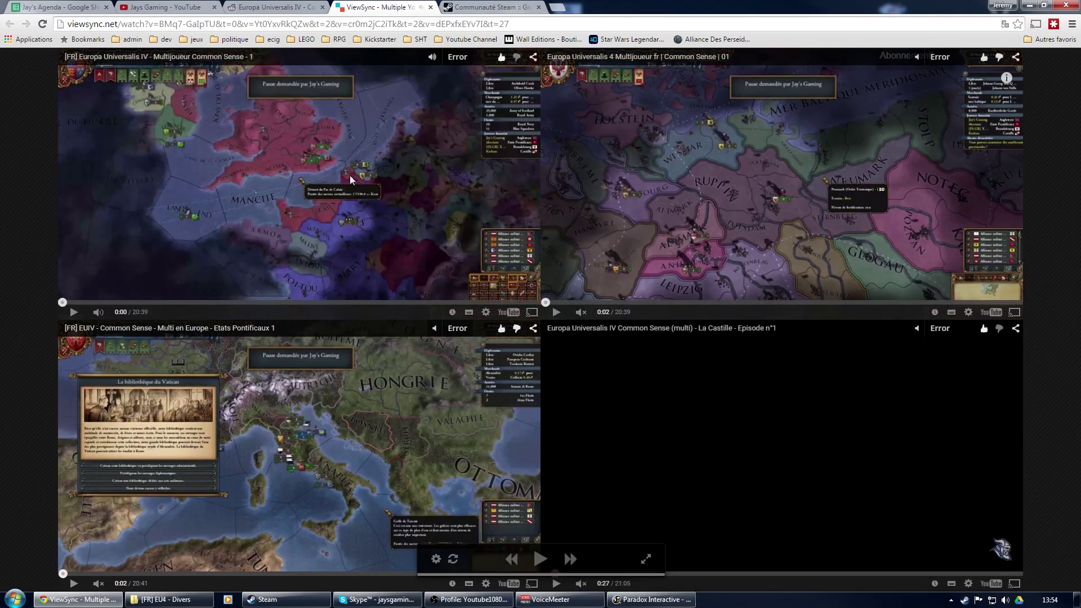
pyautogui.click(430, 8)
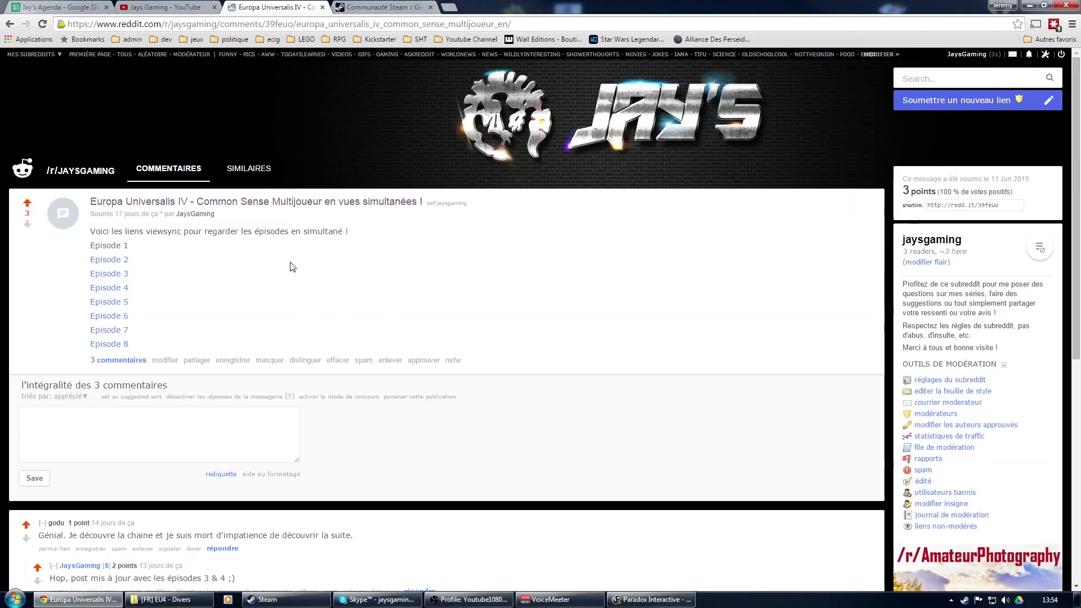